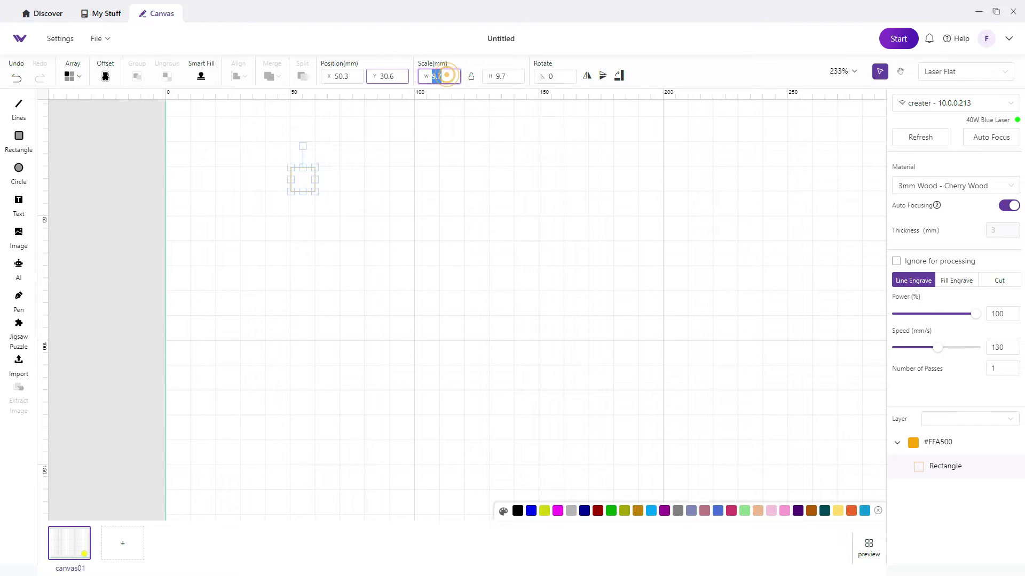
Resize the small rectangle to 5 mm by 5 mm and reselect it
{"action": "key", "text": "Tab"}
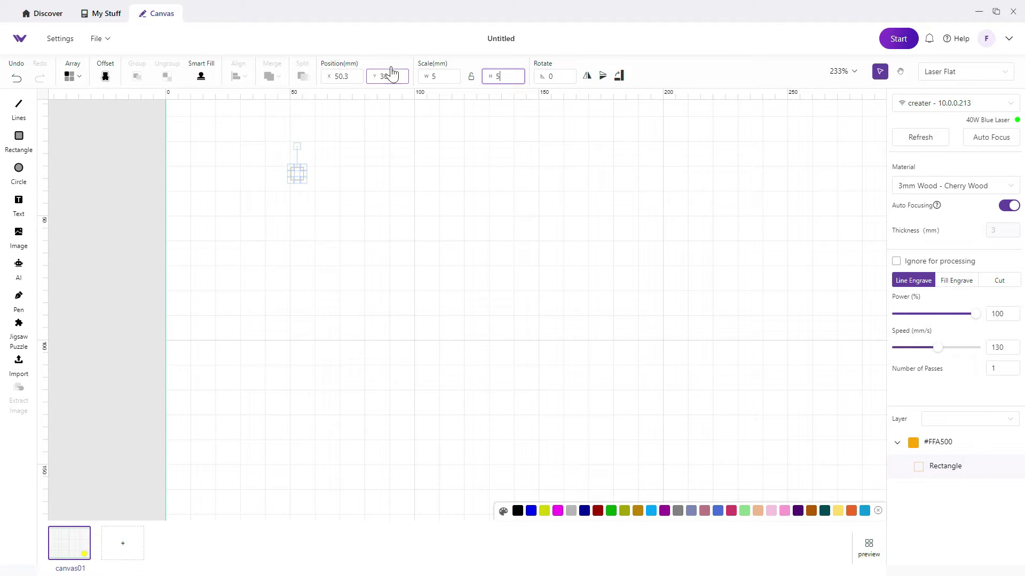
{"action": "left_click", "coordinate": [147, 160]}
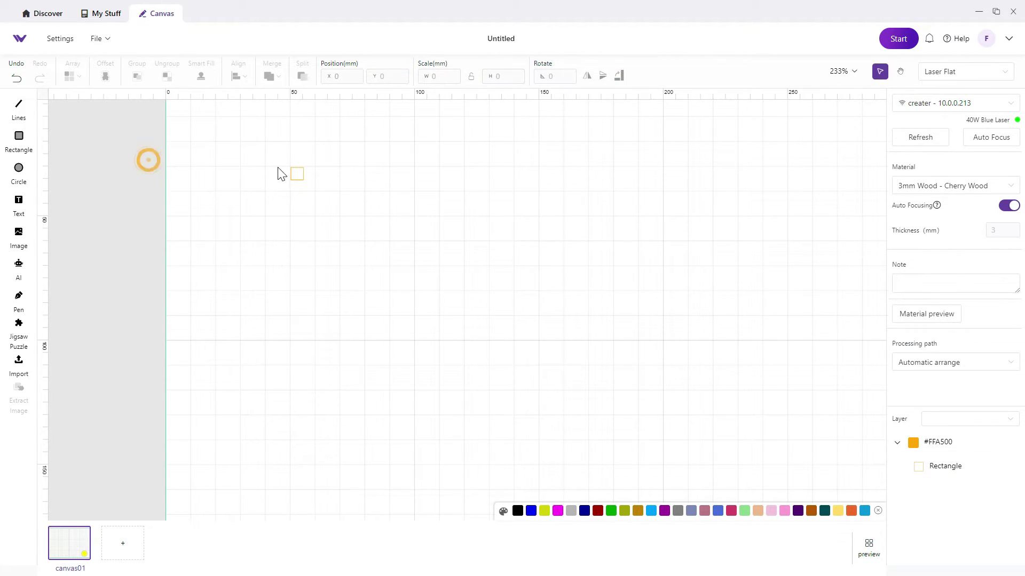
{"action": "left_click", "coordinate": [297, 173]}
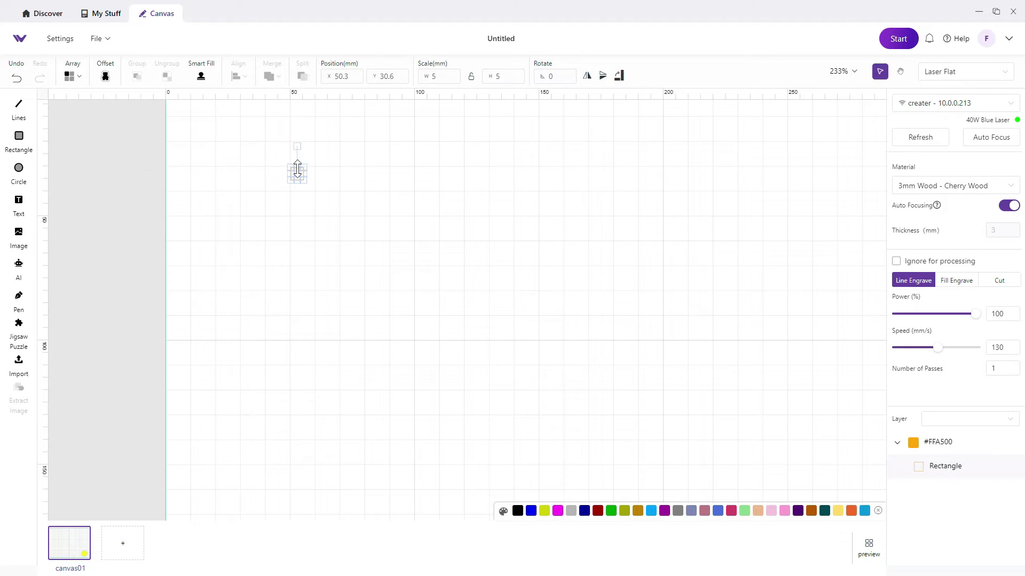
Begin a Material Testing Array from the 5 mm square with 8 columns and 8 rows
{"action": "left_click", "coordinate": [73, 76]}
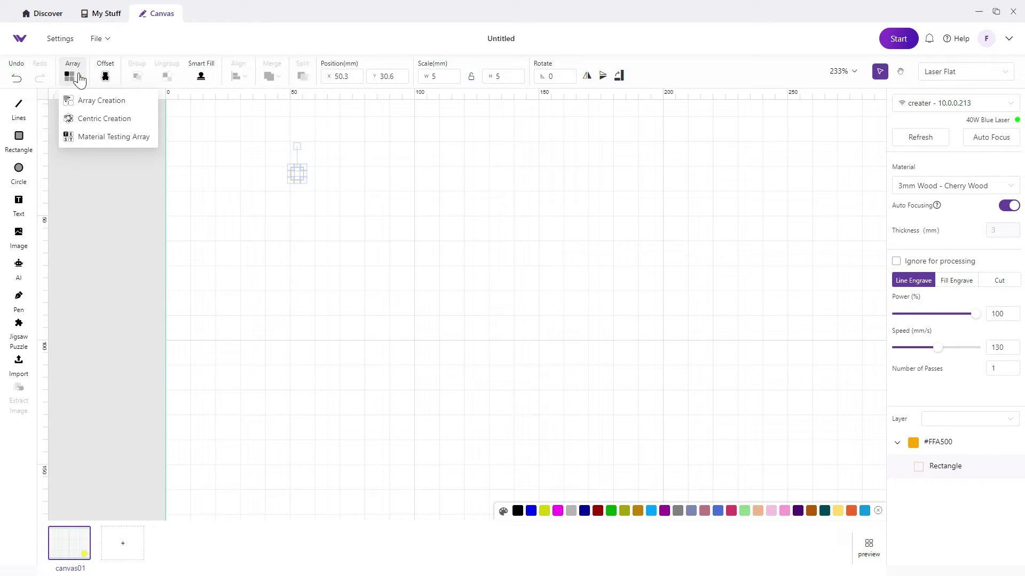
{"action": "left_click", "coordinate": [99, 138]}
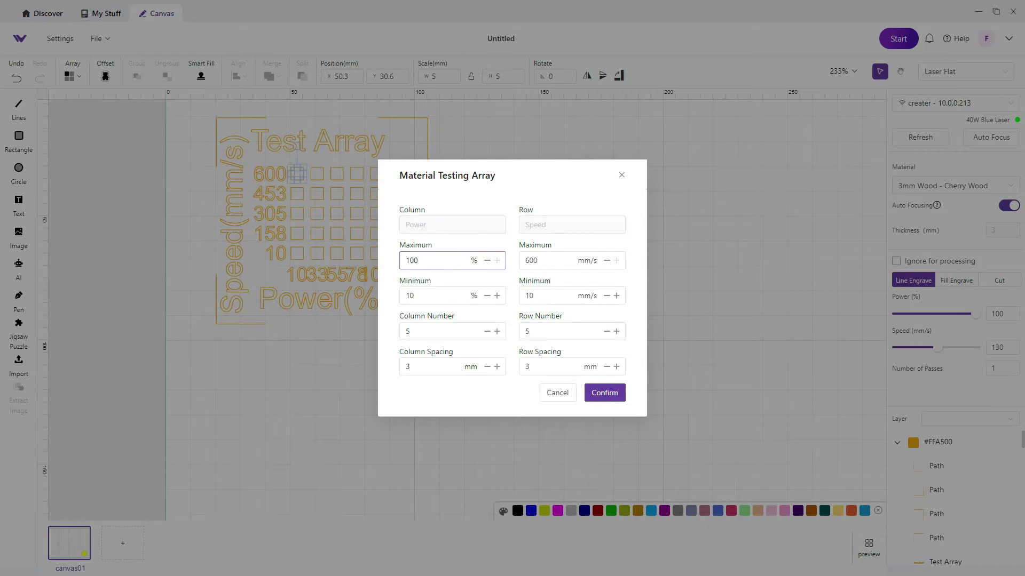
{"action": "left_click_drag", "start_coordinate": [422, 260], "coordinate": [387, 261]}
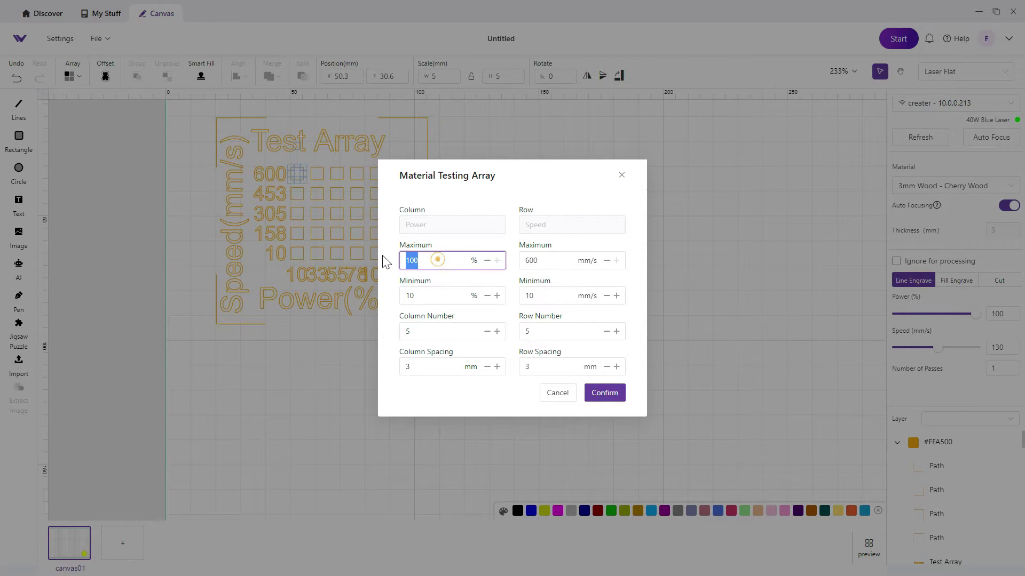
{"action": "left_click", "coordinate": [421, 332]}
{"action": "double_click", "coordinate": [423, 334]}
{"action": "type", "text": "8"}
{"action": "double_click", "coordinate": [527, 331]}
{"action": "type", "text": "8"}
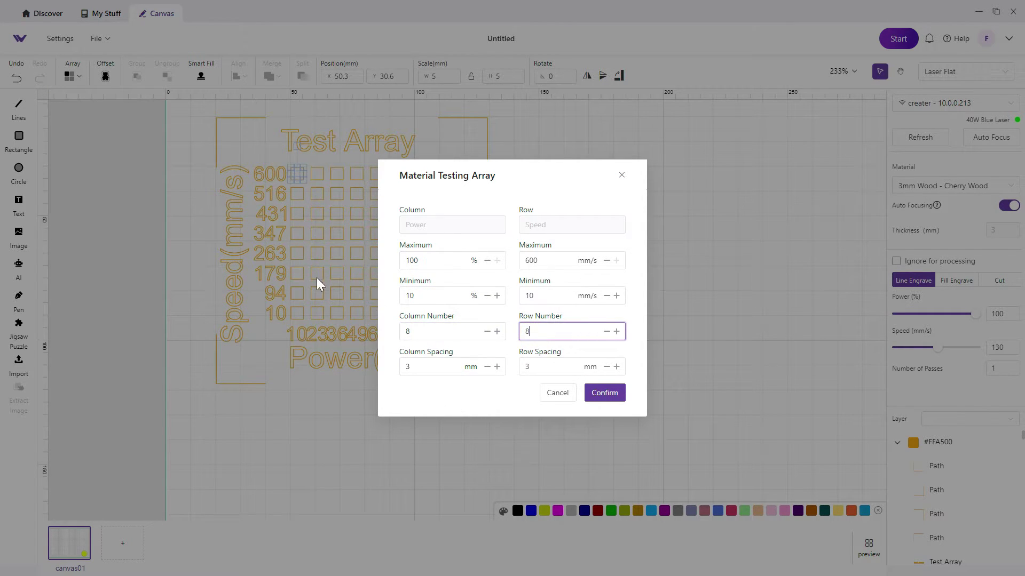
Set the array's speed range to minimum 100 mm/s and maximum 500 mm/s, with 10 rows
{"action": "left_click_drag", "start_coordinate": [500, 173], "coordinate": [642, 184]}
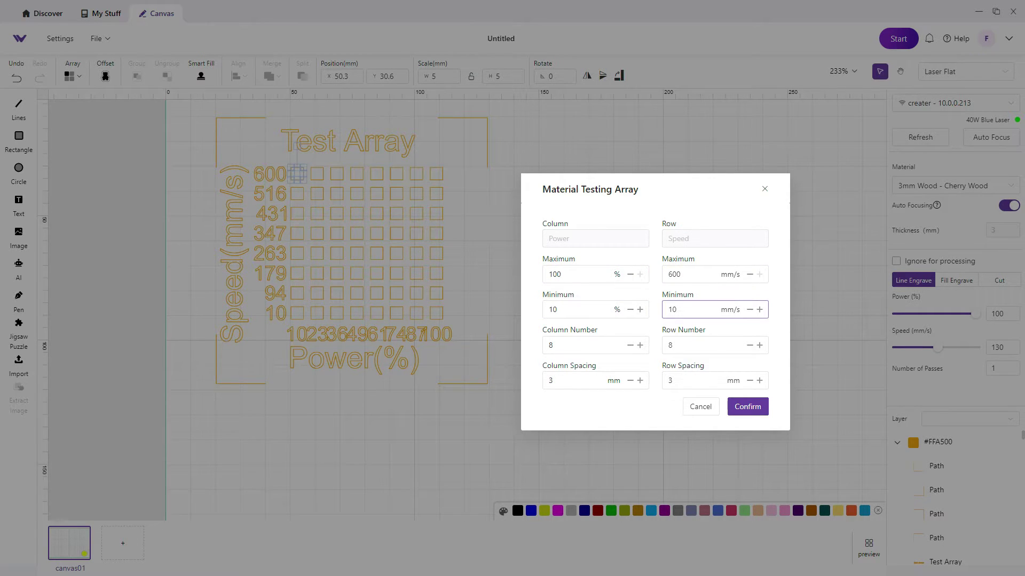
{"action": "double_click", "coordinate": [702, 312]}
{"action": "type", "text": "100"}
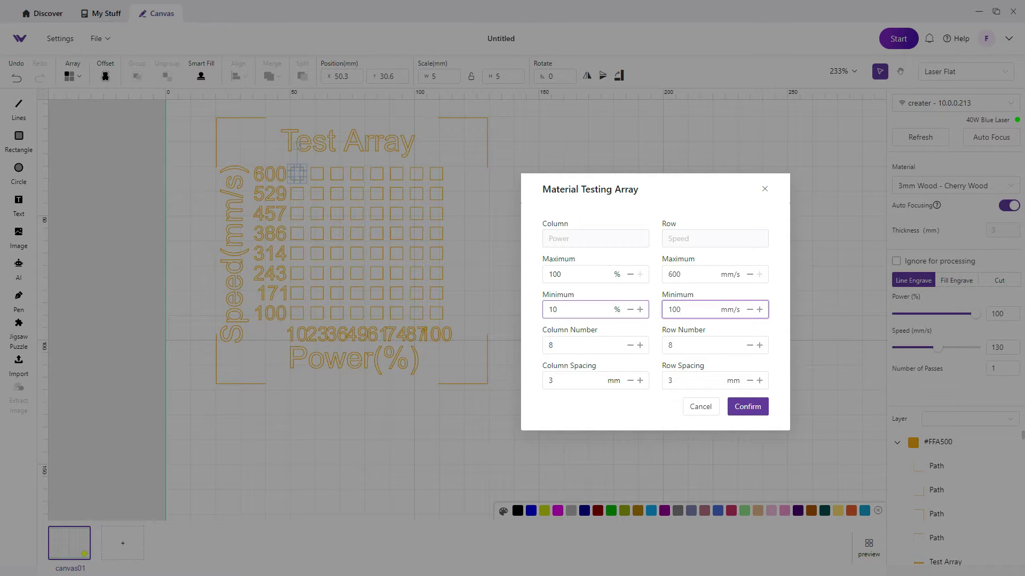
{"action": "double_click", "coordinate": [675, 275]}
{"action": "type", "text": "500"}
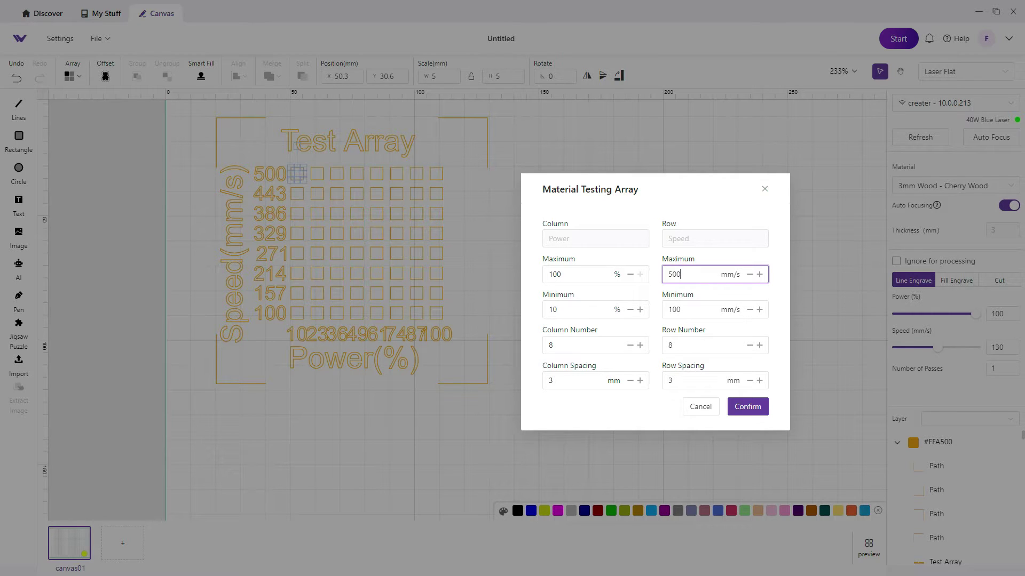
{"action": "double_click", "coordinate": [689, 345]}
{"action": "type", "text": "10"}
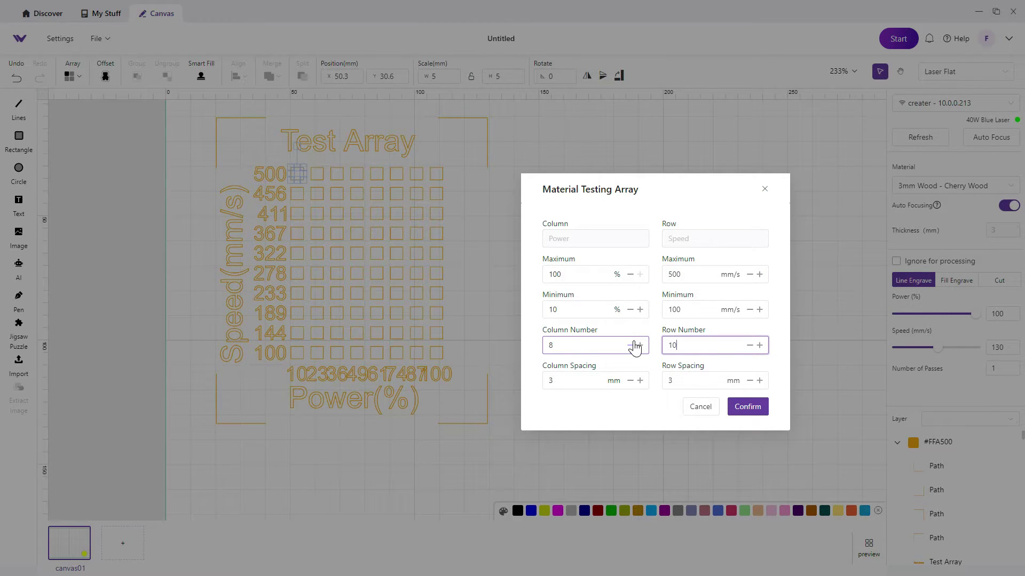
Try maximum speeds of 600 mm/s and 550 mm/s for the testing array
{"action": "double_click", "coordinate": [675, 274]}
{"action": "type", "text": "600"}
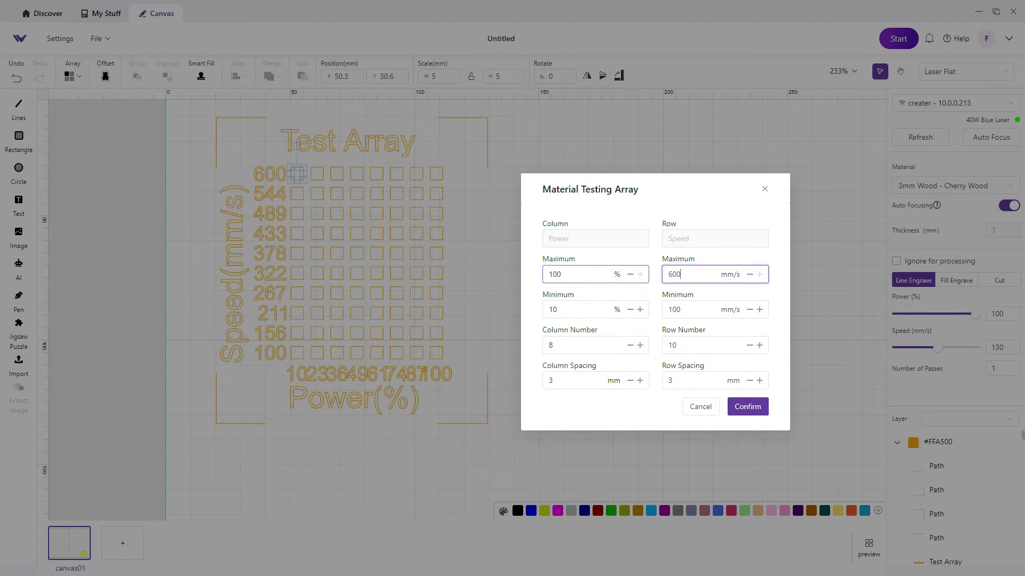
{"action": "double_click", "coordinate": [675, 274]}
{"action": "type", "text": "550"}
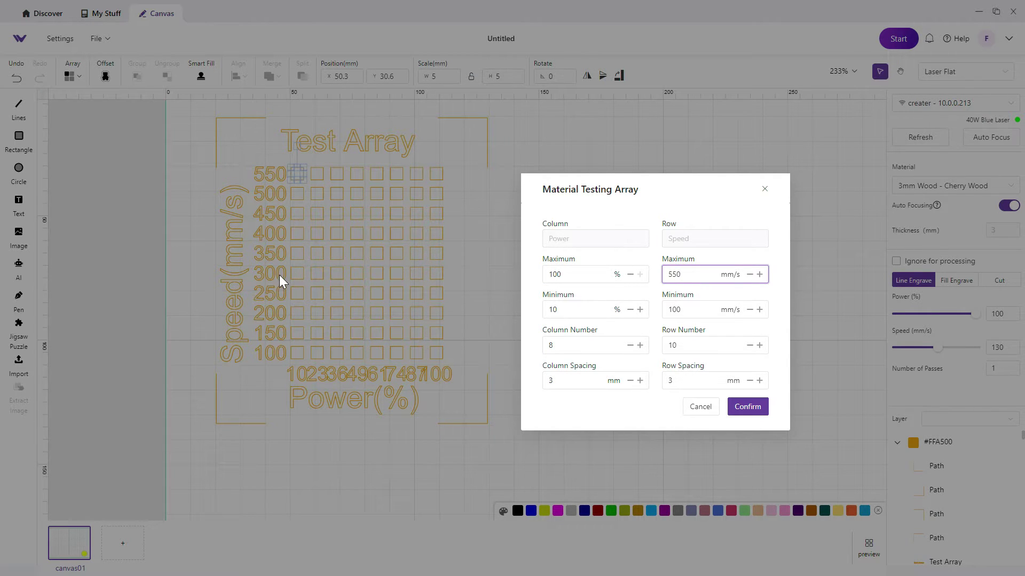
Set the maximum speed to 500 mm/s and create the material testing array
{"action": "double_click", "coordinate": [702, 274]}
{"action": "type", "text": "500"}
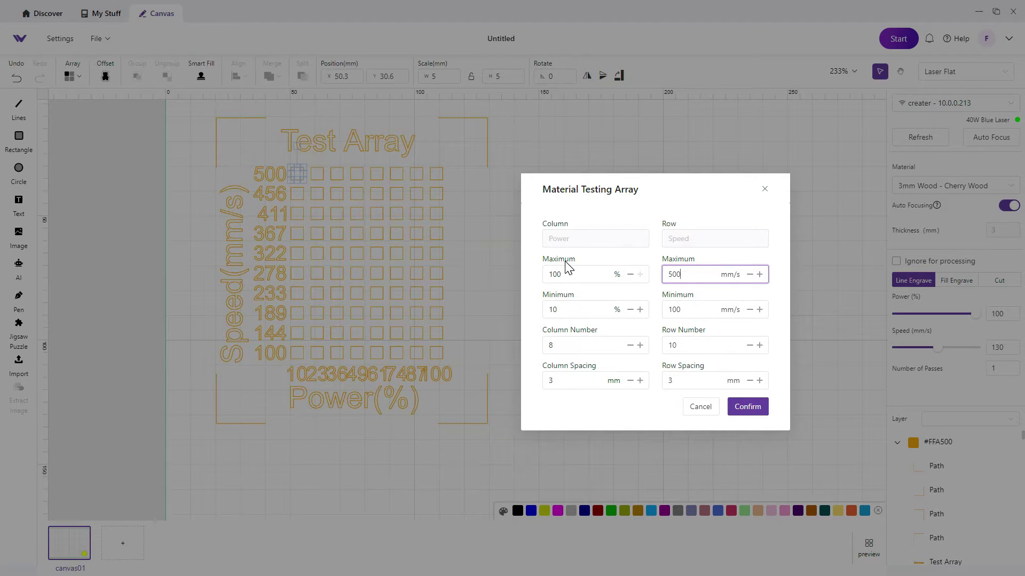
{"action": "left_click", "coordinate": [750, 408]}
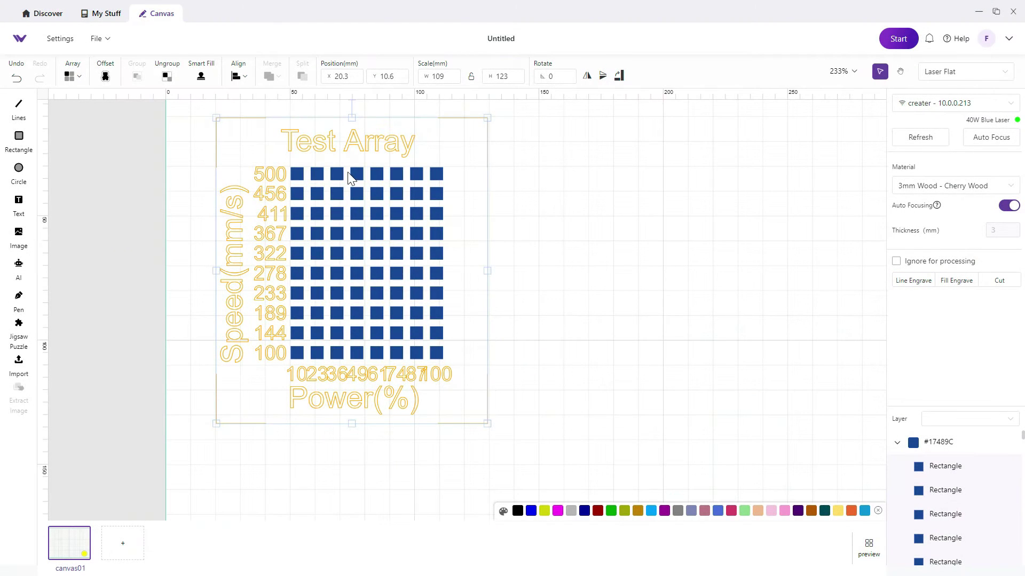
{"action": "left_click", "coordinate": [526, 165]}
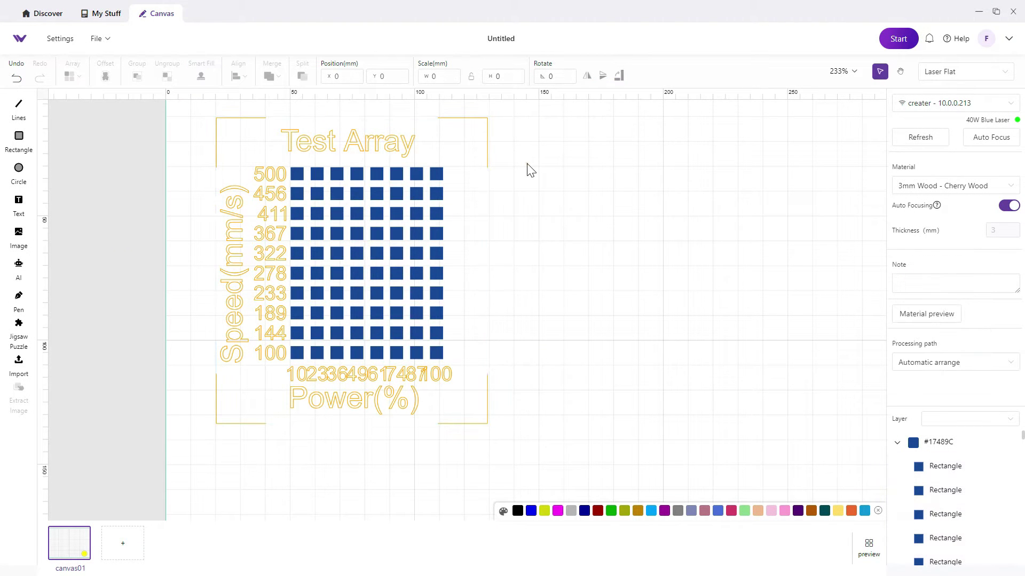
Ungroup the test array so its individual parts can be edited
{"action": "left_click", "coordinate": [369, 149]}
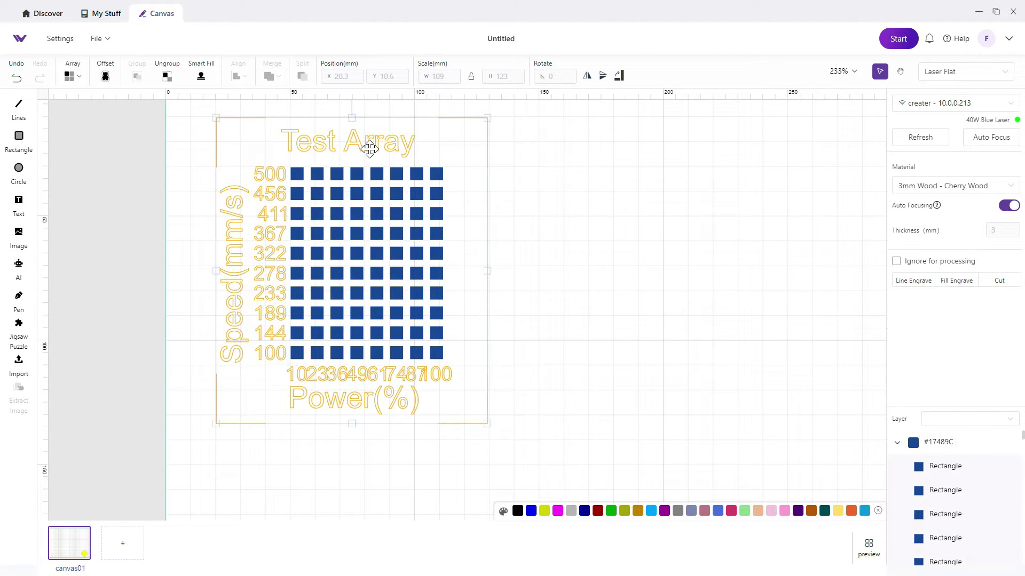
{"action": "left_click", "coordinate": [564, 186]}
{"action": "left_click", "coordinate": [430, 182]}
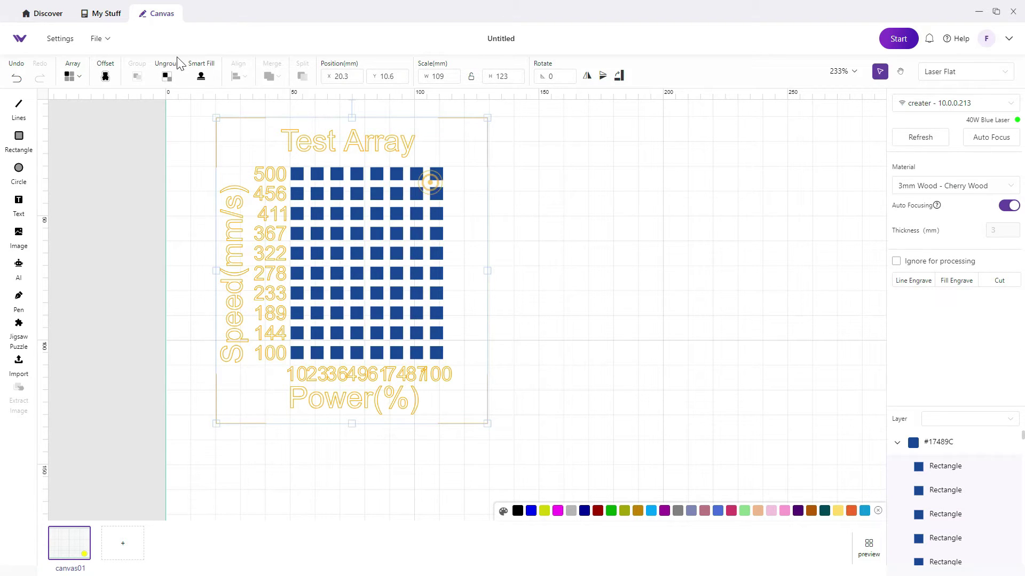
{"action": "left_click", "coordinate": [594, 161]}
Delete the four corner brackets around the test array
{"action": "left_click", "coordinate": [487, 128]}
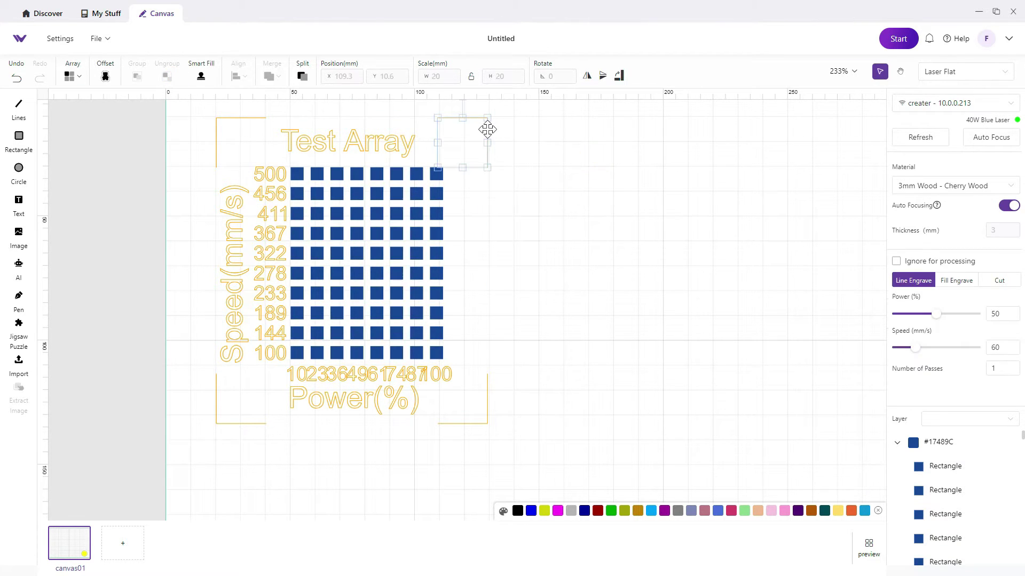
{"action": "key", "text": "Delete"}
{"action": "left_click", "coordinate": [251, 117]}
{"action": "key", "text": "Delete"}
{"action": "left_click", "coordinate": [218, 413]}
{"action": "key", "text": "Delete"}
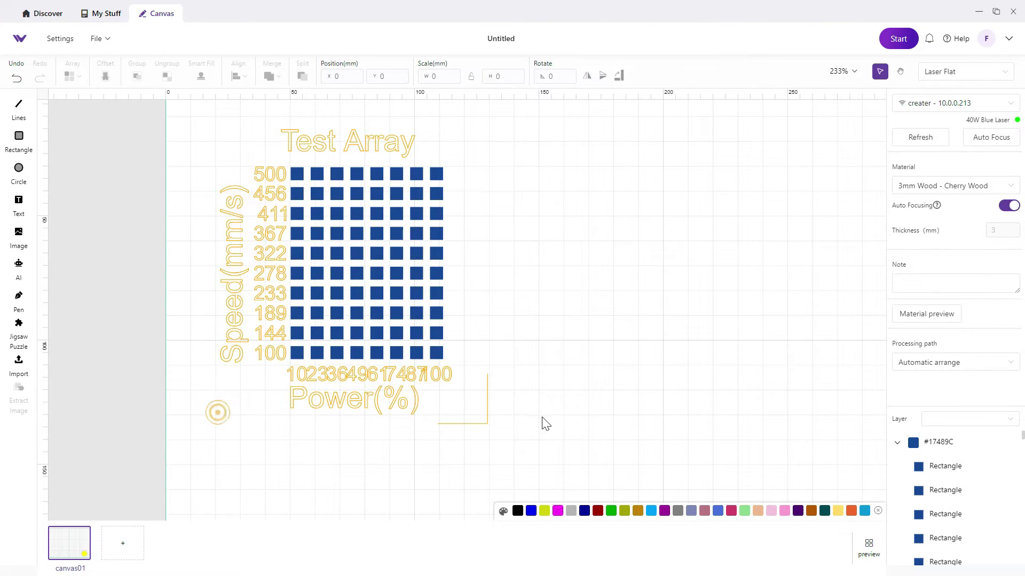
{"action": "left_click", "coordinate": [487, 416]}
{"action": "key", "text": "Delete"}
Set the Test Array title's font size to 5 and replace its text with "WeCreat Vision 40w Birch Ply"
{"action": "left_click", "coordinate": [360, 140]}
{"action": "double_click", "coordinate": [266, 111]}
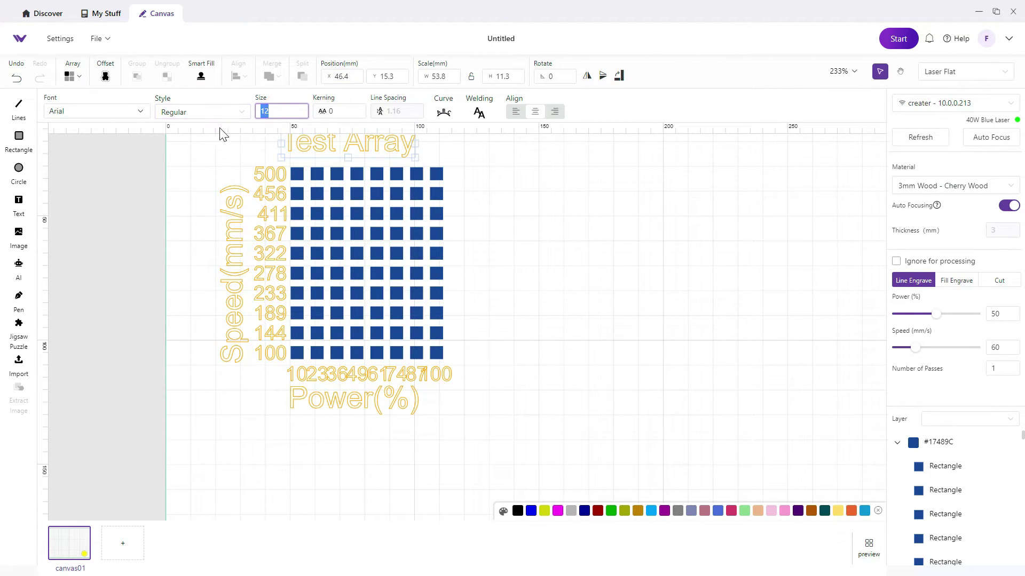
{"action": "type", "text": "5"}
{"action": "scroll", "coordinate": [373, 171], "scroll_direction": "down", "scroll_amount": 2}
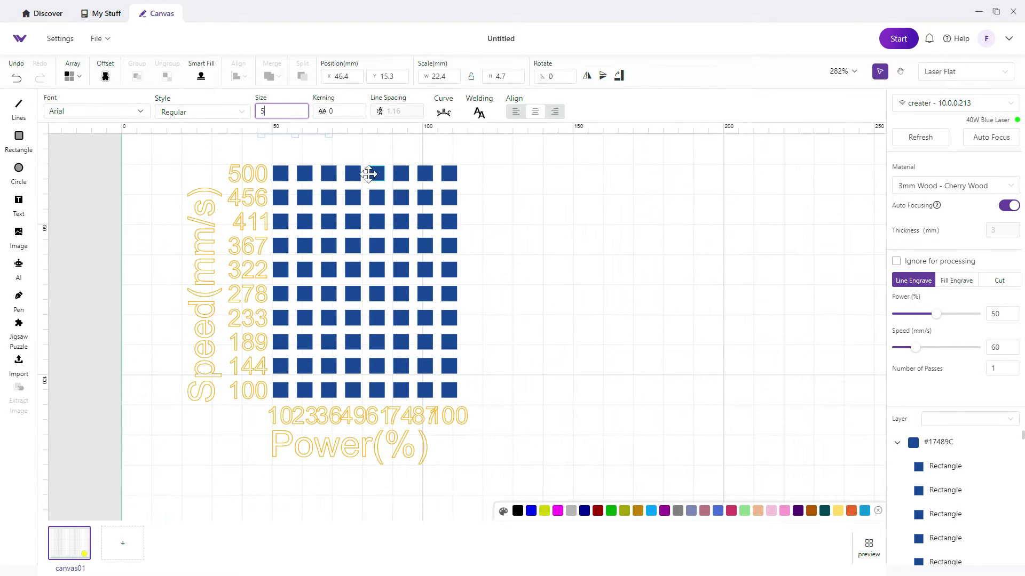
{"action": "left_click", "coordinate": [364, 189]}
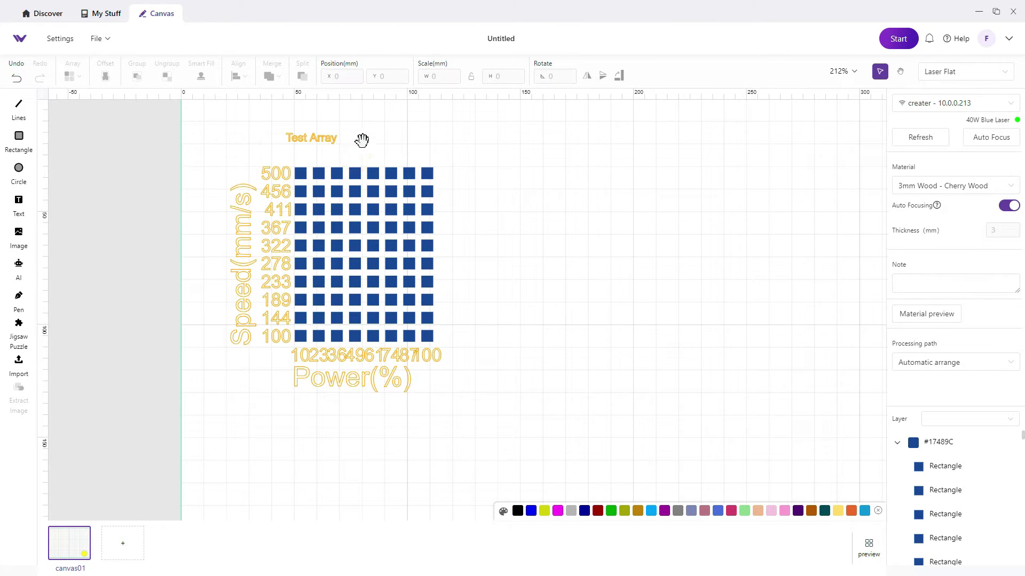
{"action": "middle_click_drag", "start_coordinate": [361, 139], "coordinate": [366, 199]}
{"action": "left_click", "coordinate": [339, 204]}
{"action": "double_click", "coordinate": [344, 206]}
{"action": "key", "text": "BackSpace"}
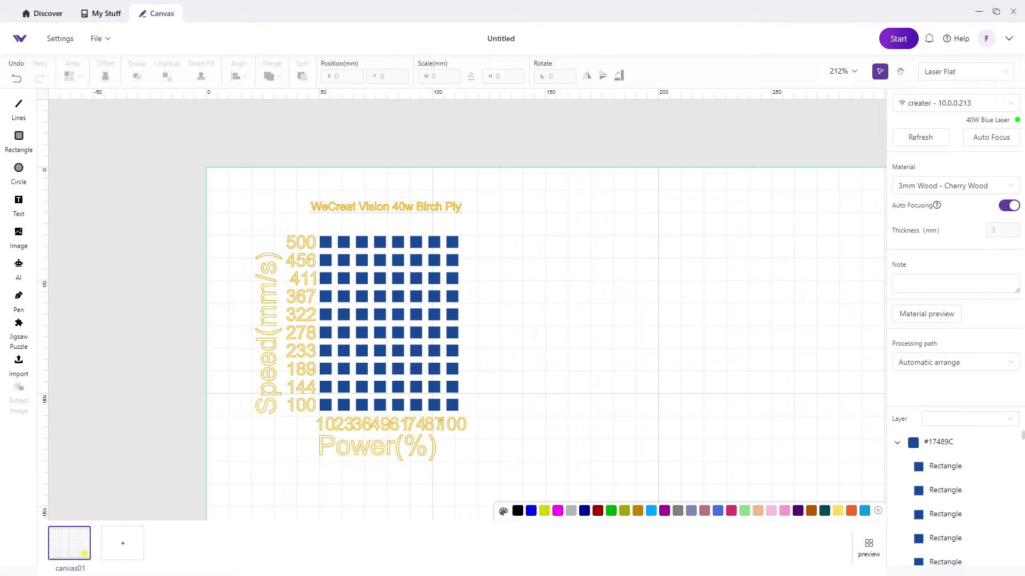
Set the title's font size to 4 and move it closer to the squares, centred above the grid
{"action": "left_click", "coordinate": [414, 207]}
{"action": "left_click", "coordinate": [282, 111]}
{"action": "type", "text": "4"}
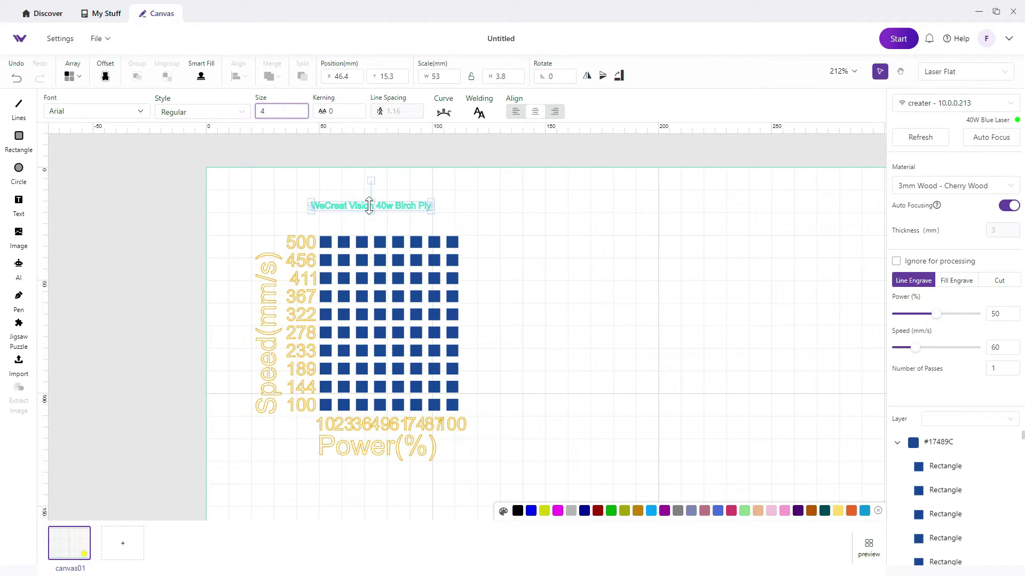
{"action": "left_click_drag", "start_coordinate": [359, 204], "coordinate": [379, 219]}
{"action": "left_click", "coordinate": [572, 307]}
Set the font size of the Power(%) and Speed(mm/s) axis labels to 5
{"action": "left_click", "coordinate": [334, 446]}
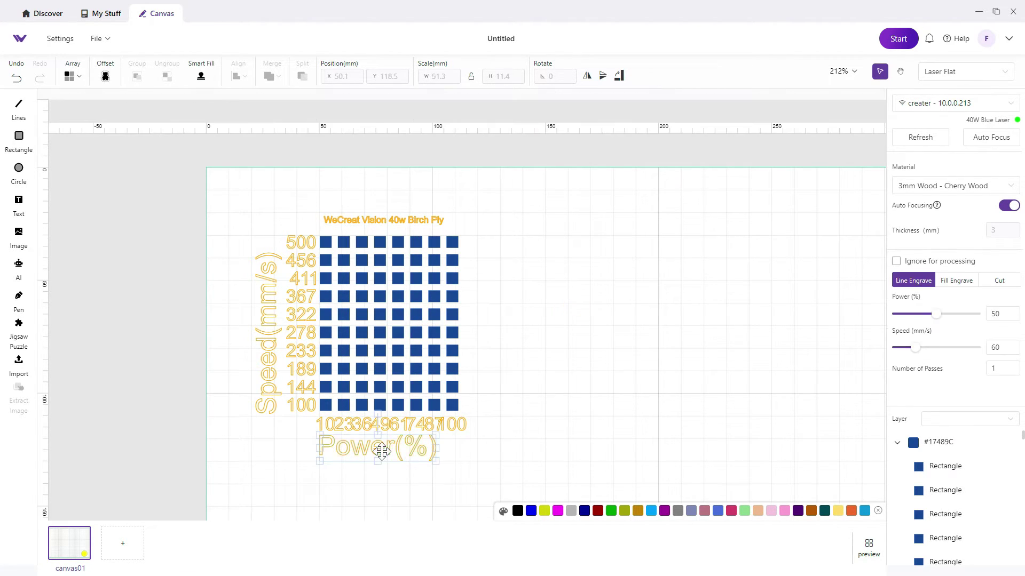
{"action": "left_click", "coordinate": [267, 111]}
{"action": "key", "text": "BackSpace"}
{"action": "key", "text": "BackSpace"}
{"action": "type", "text": "5"}
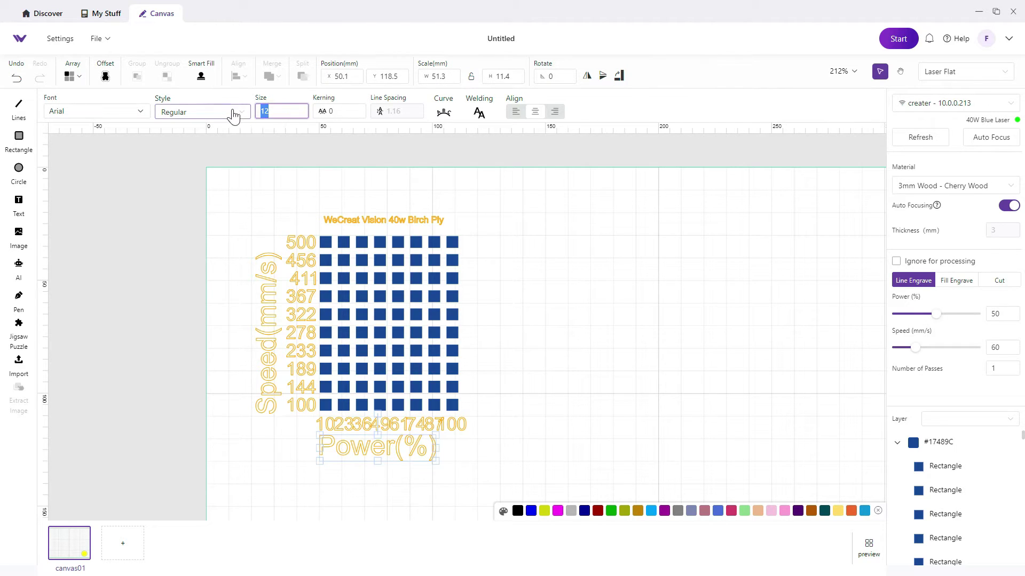
{"action": "left_click", "coordinate": [268, 310]}
{"action": "double_click", "coordinate": [281, 111]}
{"action": "type", "text": "5"}
Set the font size of the speed value labels 500, 456 and 411 to 5
{"action": "left_click", "coordinate": [293, 241]}
{"action": "double_click", "coordinate": [281, 111]}
{"action": "type", "text": "8"}
{"action": "left_click", "coordinate": [301, 260]}
{"action": "double_click", "coordinate": [281, 111]}
{"action": "type", "text": "8"}
{"action": "left_click", "coordinate": [311, 287]}
{"action": "left_click", "coordinate": [311, 288]}
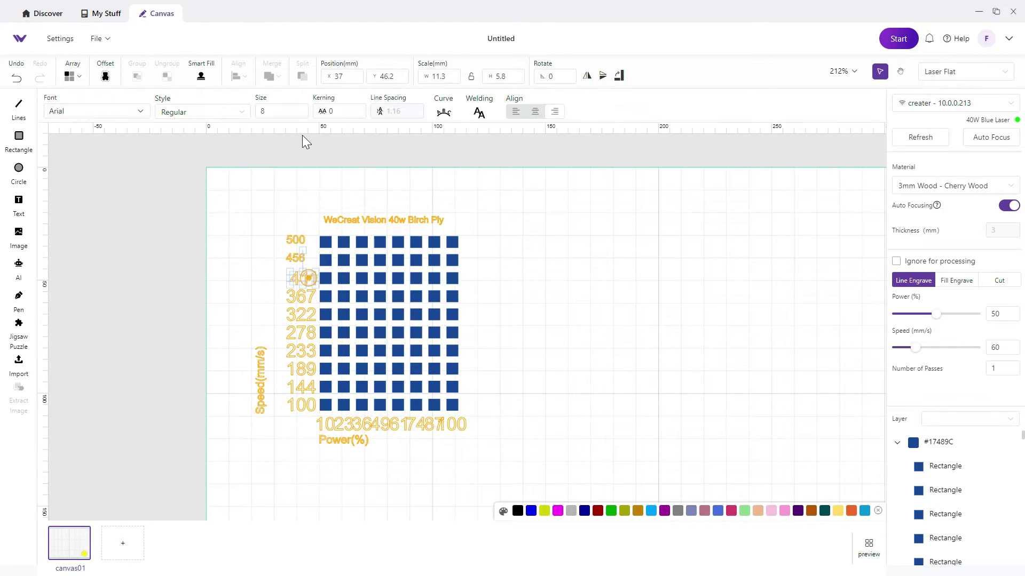
{"action": "double_click", "coordinate": [281, 111]}
{"action": "type", "text": "5"}
Set the font size of the speed value labels 367, 322, 278 and 233 to 5
{"action": "left_click", "coordinate": [303, 297]}
{"action": "double_click", "coordinate": [282, 111]}
{"action": "type", "text": "8"}
{"action": "left_click", "coordinate": [305, 314]}
{"action": "double_click", "coordinate": [282, 111]}
{"action": "type", "text": "8"}
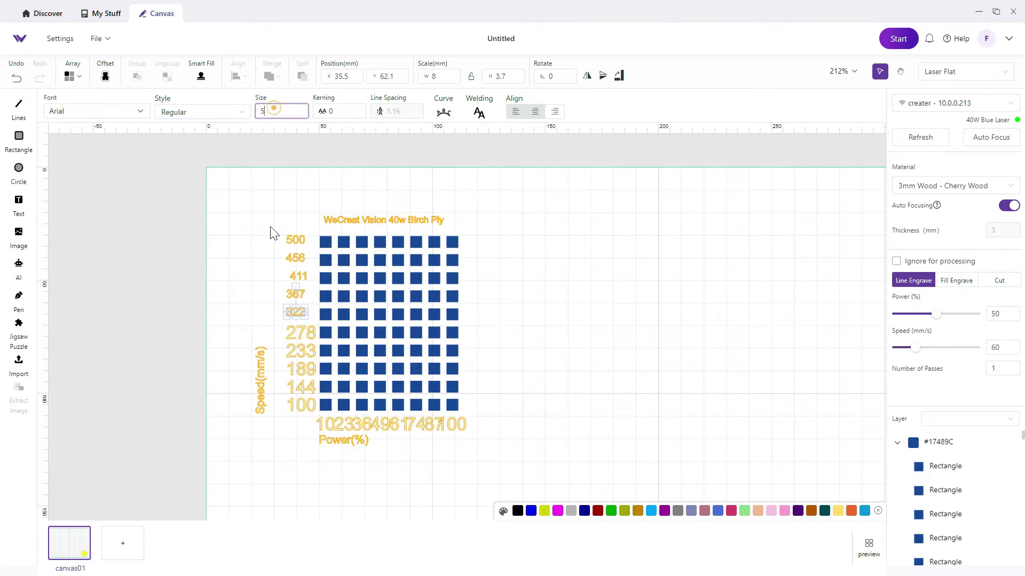
{"action": "left_click", "coordinate": [302, 332]}
{"action": "double_click", "coordinate": [282, 111]}
{"action": "type", "text": "8"}
{"action": "left_click", "coordinate": [301, 350]}
{"action": "double_click", "coordinate": [282, 111]}
{"action": "type", "text": "8"}
Set the font size of the speed value labels 189, 144 and 100 to 5
{"action": "left_click", "coordinate": [304, 367]}
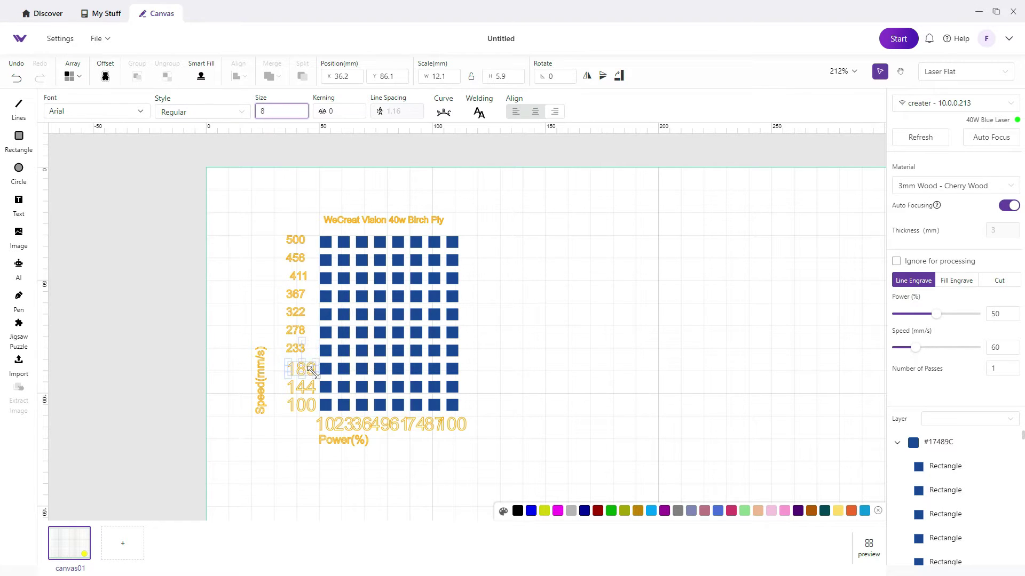
{"action": "double_click", "coordinate": [281, 111]}
{"action": "type", "text": "8"}
{"action": "left_click", "coordinate": [305, 386]}
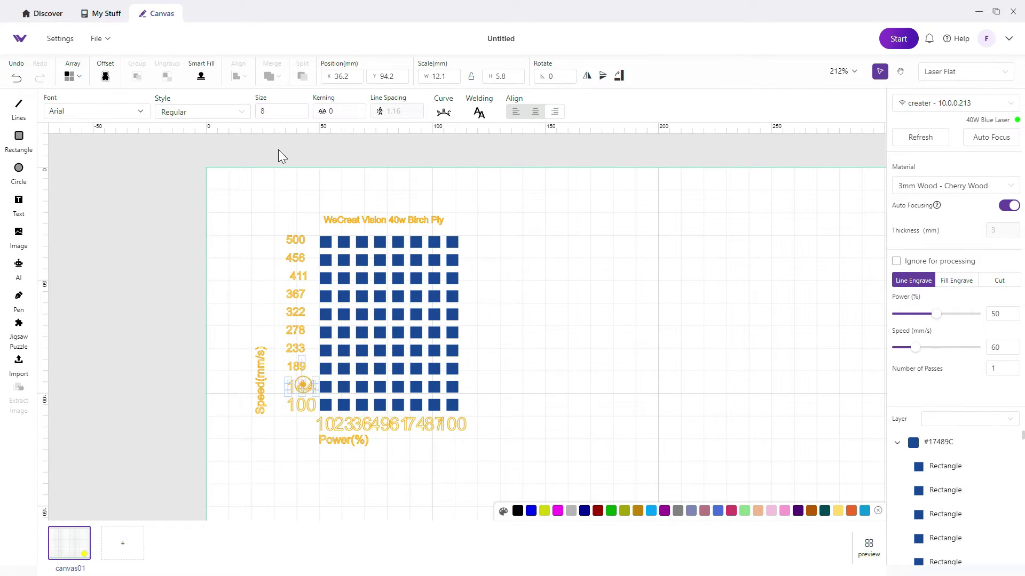
{"action": "double_click", "coordinate": [269, 111]}
{"action": "type", "text": "5"}
{"action": "left_click", "coordinate": [305, 408]}
{"action": "double_click", "coordinate": [269, 111]}
{"action": "type", "text": "5"}
{"action": "left_click", "coordinate": [496, 422]}
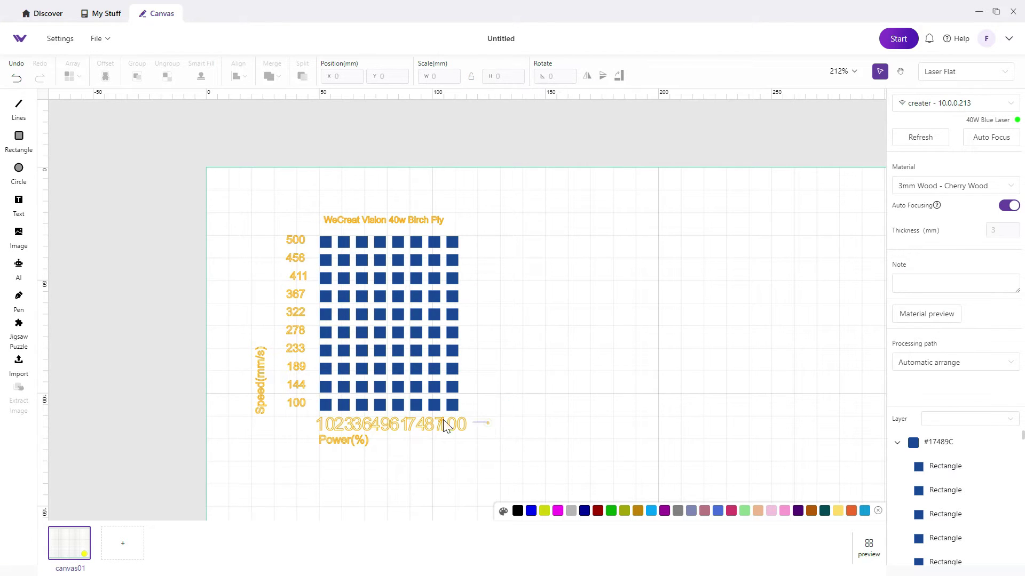
Set the font size of the power value labels 10 and 23 to 4
{"action": "left_click", "coordinate": [314, 424]}
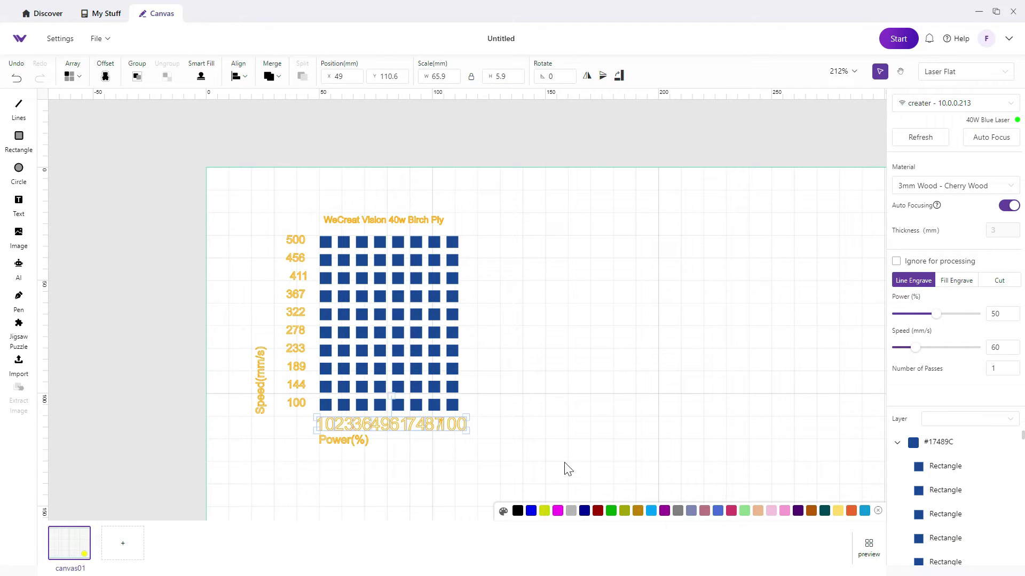
{"action": "left_click", "coordinate": [547, 380]}
{"action": "left_click", "coordinate": [325, 425]}
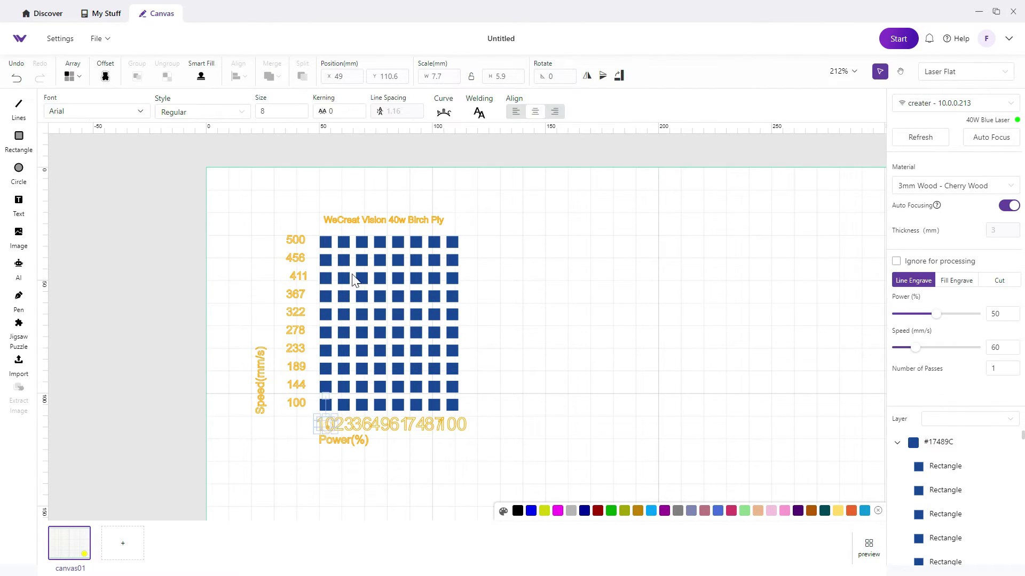
{"action": "double_click", "coordinate": [281, 111]}
{"action": "type", "text": "5"}
{"action": "left_click", "coordinate": [281, 110]}
{"action": "left_click", "coordinate": [340, 424]}
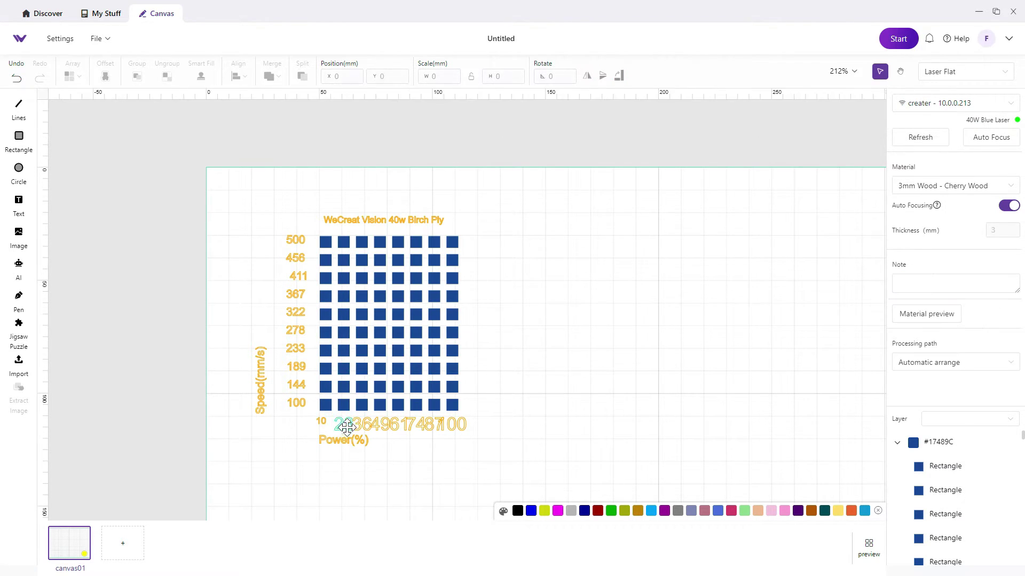
{"action": "double_click", "coordinate": [281, 111]}
{"action": "type", "text": "5"}
Set the font size of the power value labels 36 and 49 to 4
{"action": "left_click", "coordinate": [366, 432]}
{"action": "left_click", "coordinate": [365, 425]}
{"action": "double_click", "coordinate": [281, 111]}
{"action": "type", "text": "5"}
{"action": "left_click", "coordinate": [380, 425]}
{"action": "double_click", "coordinate": [281, 111]}
{"action": "type", "text": "5"}
Set the font size of the power value labels 61 and 74 to 4
{"action": "left_click", "coordinate": [397, 424]}
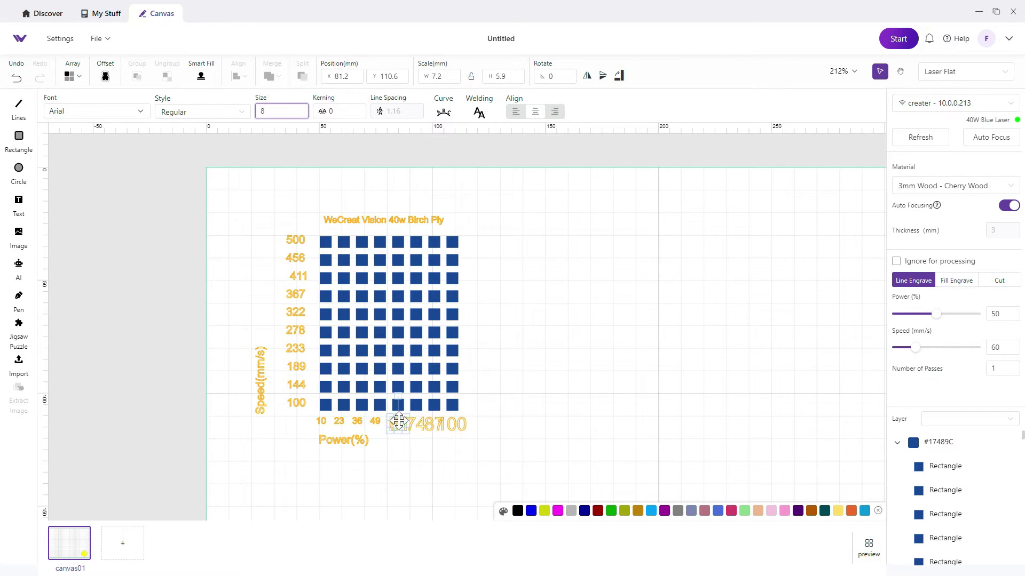
{"action": "double_click", "coordinate": [281, 111]}
{"action": "type", "text": "5"}
{"action": "left_click", "coordinate": [415, 424]}
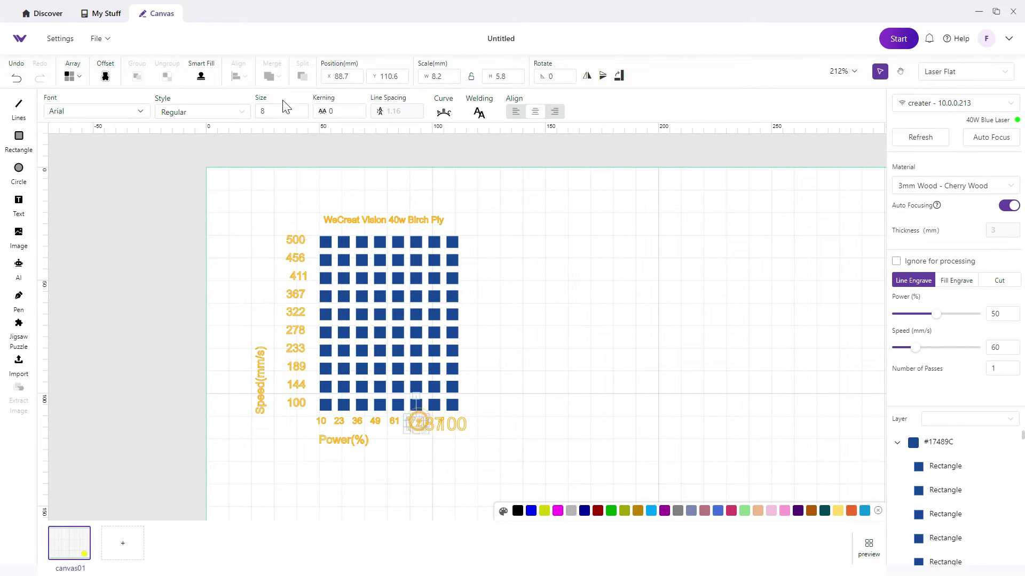
{"action": "type", "text": "5"}
Set the font size of the power value labels 87 and 100 to 4
{"action": "left_click", "coordinate": [433, 425]}
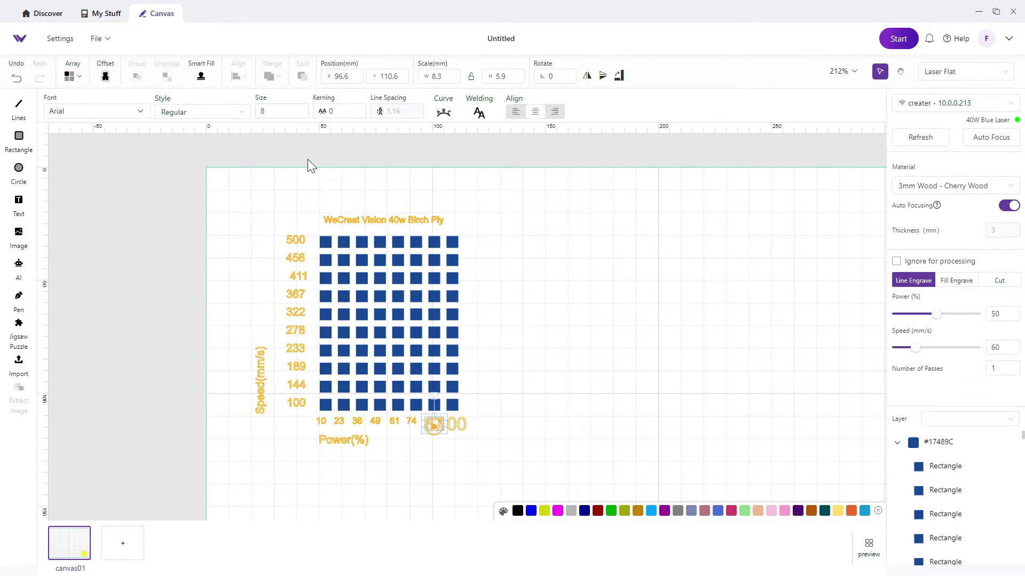
{"action": "double_click", "coordinate": [275, 111]}
{"action": "type", "text": "5"}
{"action": "left_click", "coordinate": [448, 424]}
{"action": "double_click", "coordinate": [279, 109]}
{"action": "type", "text": "4"}
Move the power label 100 under the last column and nudge the power label 10 slightly right under the first column
{"action": "left_click", "coordinate": [521, 295]}
{"action": "scroll", "coordinate": [457, 431], "scroll_direction": "up", "scroll_amount": 5}
{"action": "left_click", "coordinate": [457, 420]}
{"action": "left_click_drag", "start_coordinate": [457, 420], "coordinate": [473, 421]}
{"action": "left_click", "coordinate": [252, 419]}
{"action": "key", "text": "Right"}
{"action": "key", "text": "Right"}
{"action": "key", "text": "Right"}
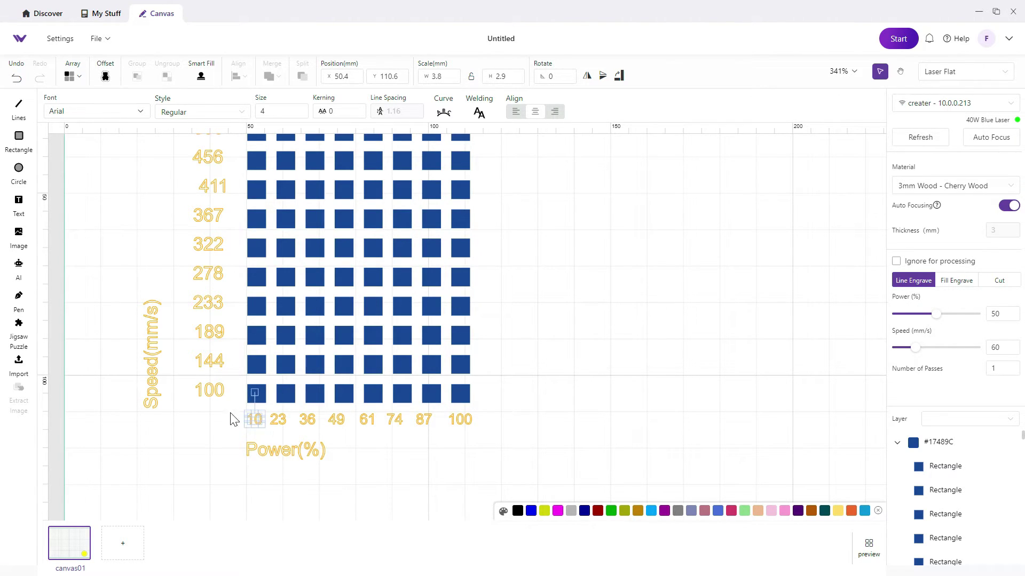
Bottom-align all the power value labels and distribute them horizontally
{"action": "left_click_drag", "start_coordinate": [229, 421], "coordinate": [487, 431]}
{"action": "left_click", "coordinate": [273, 76]}
{"action": "left_click", "coordinate": [238, 76]}
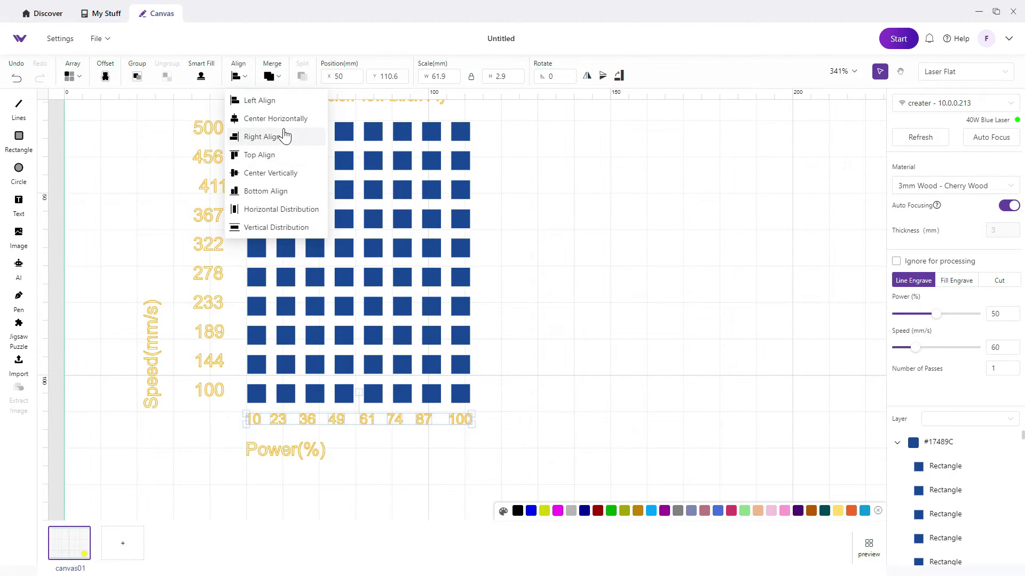
{"action": "left_click", "coordinate": [282, 191]}
{"action": "left_click", "coordinate": [238, 77]}
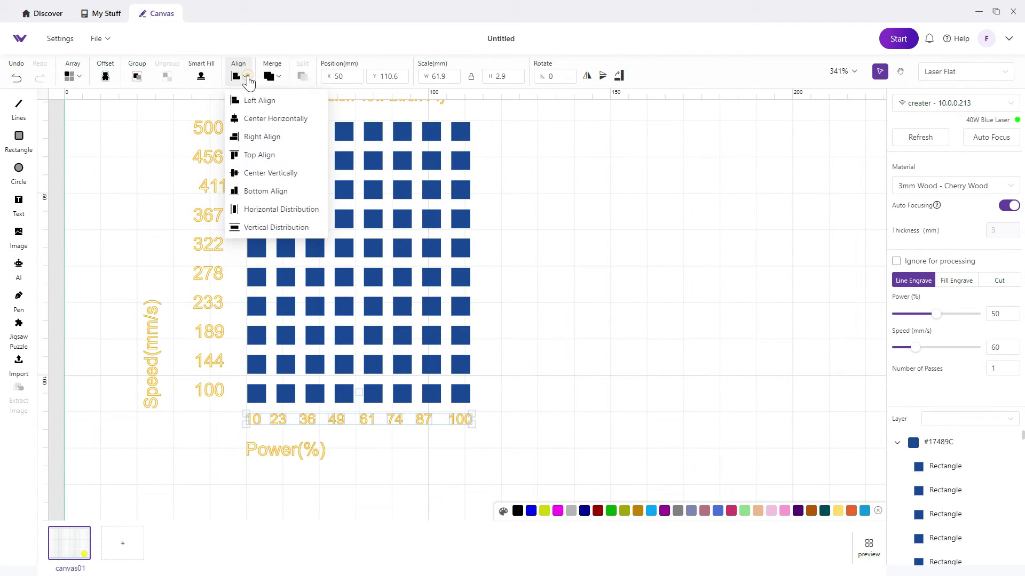
{"action": "left_click", "coordinate": [267, 211]}
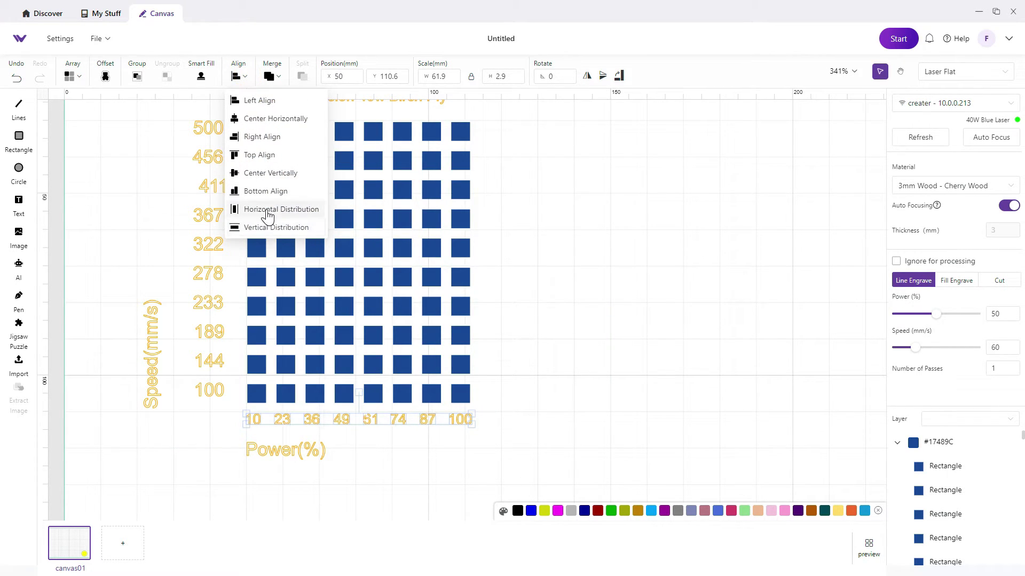
{"action": "left_click", "coordinate": [597, 398]}
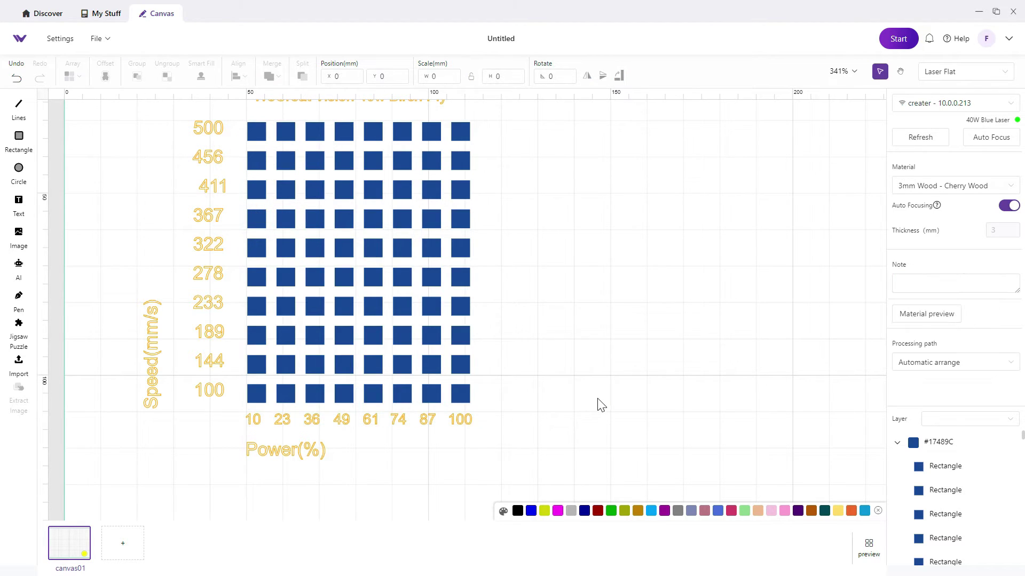
Nudge the power labels 23, 36, 49, 61, 74 and 87 to centre each one under its column of squares
{"action": "left_click", "coordinate": [283, 419]}
{"action": "left_click", "coordinate": [314, 421]}
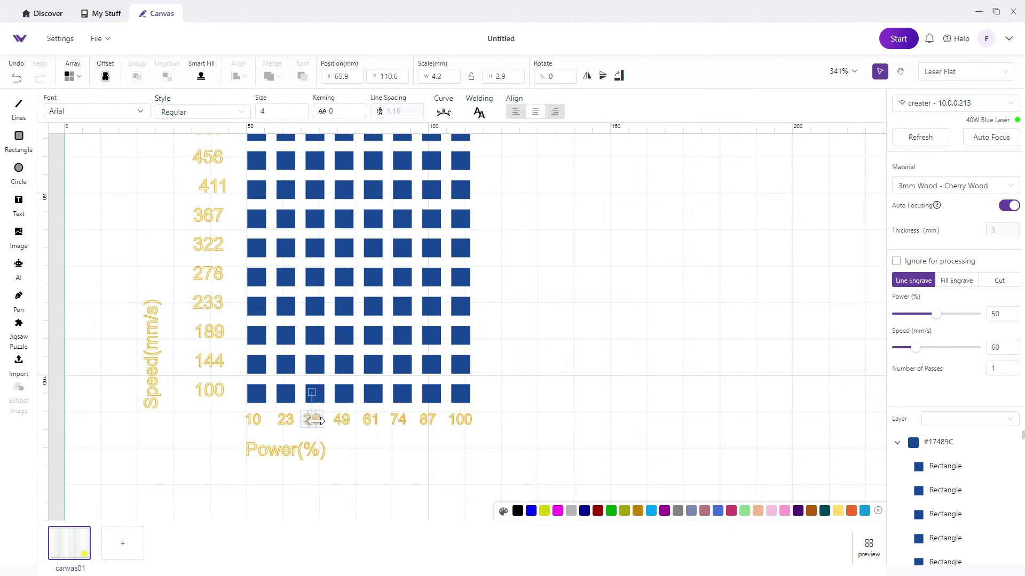
{"action": "left_click", "coordinate": [344, 422]}
{"action": "left_click", "coordinate": [370, 420]}
{"action": "left_click", "coordinate": [399, 423]}
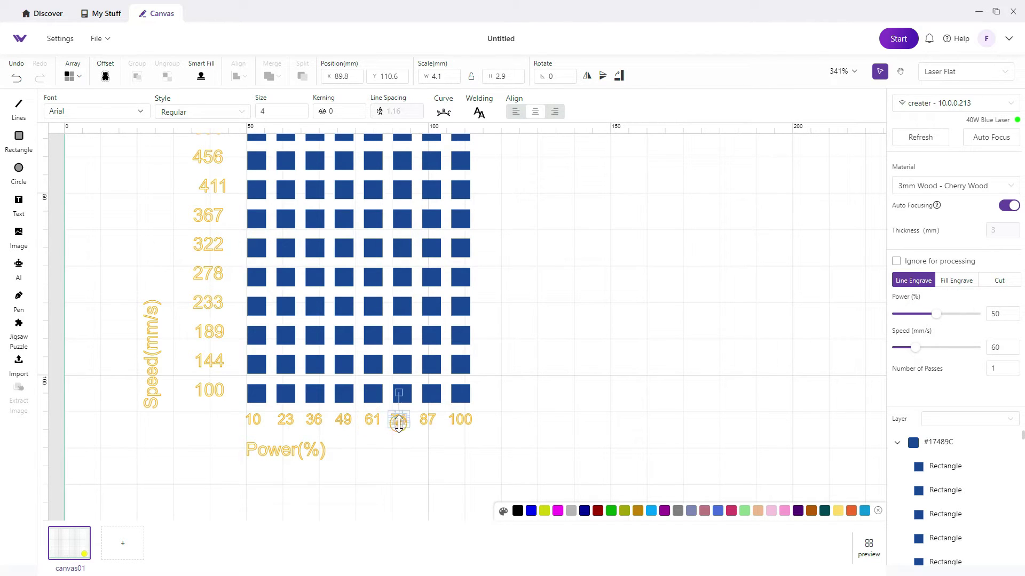
{"action": "left_click", "coordinate": [524, 420]}
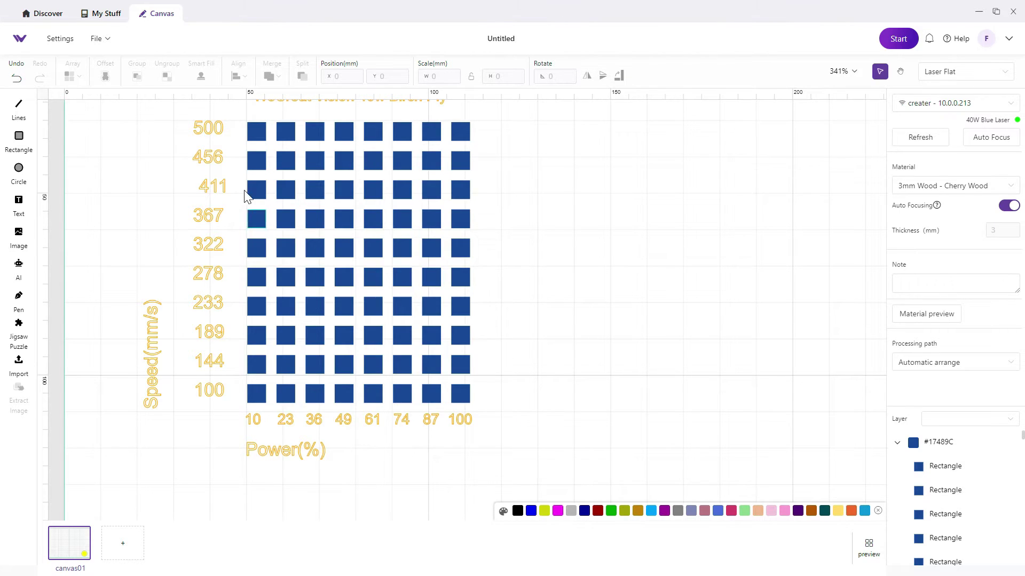
Right-align all the speed value labels from 500 to 100
{"action": "left_click_drag", "start_coordinate": [209, 111], "coordinate": [228, 449]}
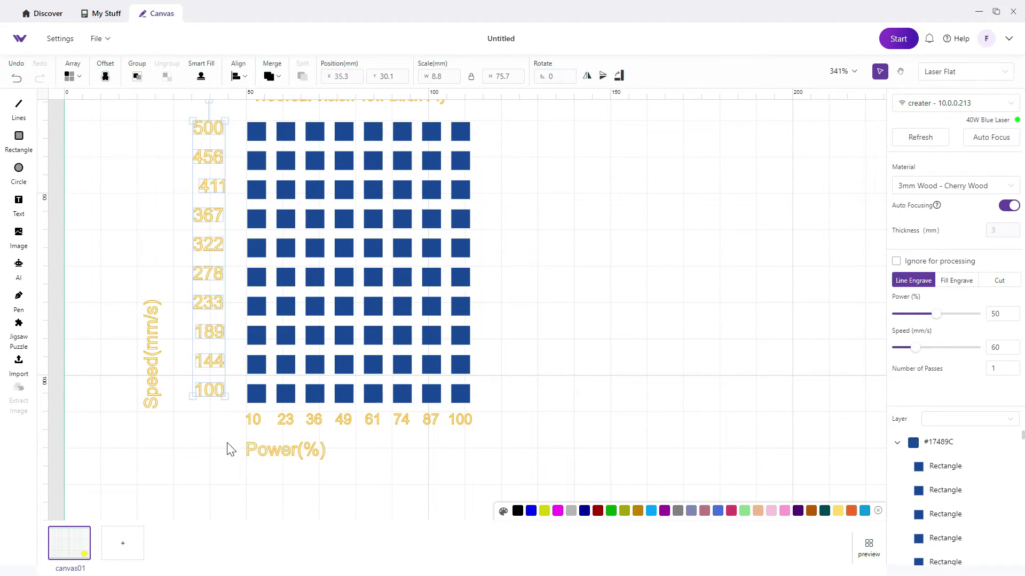
{"action": "left_click", "coordinate": [242, 76]}
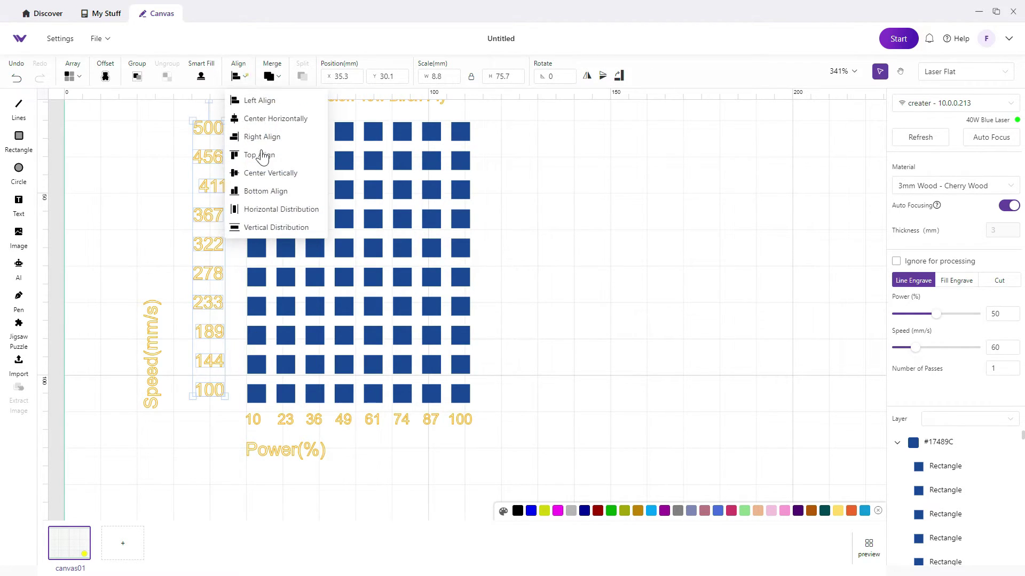
{"action": "left_click", "coordinate": [273, 138]}
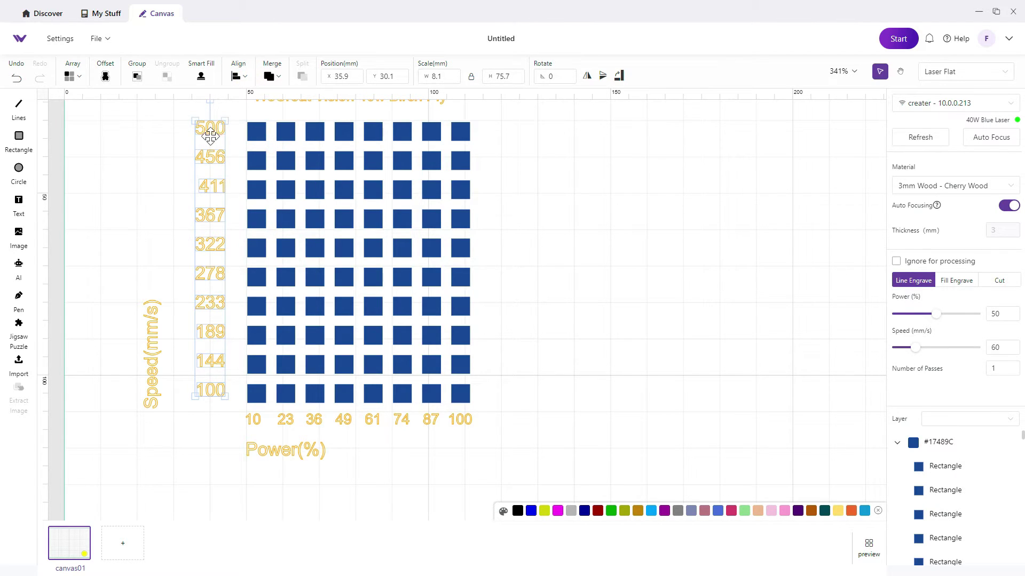
Move the column of speed value labels closer to the grid and level each label with its row of squares
{"action": "left_click_drag", "start_coordinate": [216, 144], "coordinate": [217, 143]}
{"action": "key", "text": "Right"}
{"action": "key", "text": "Right"}
{"action": "key", "text": "Right"}
{"action": "key", "text": "Right"}
{"action": "key", "text": "Right"}
{"action": "key", "text": "Right"}
{"action": "key", "text": "Right"}
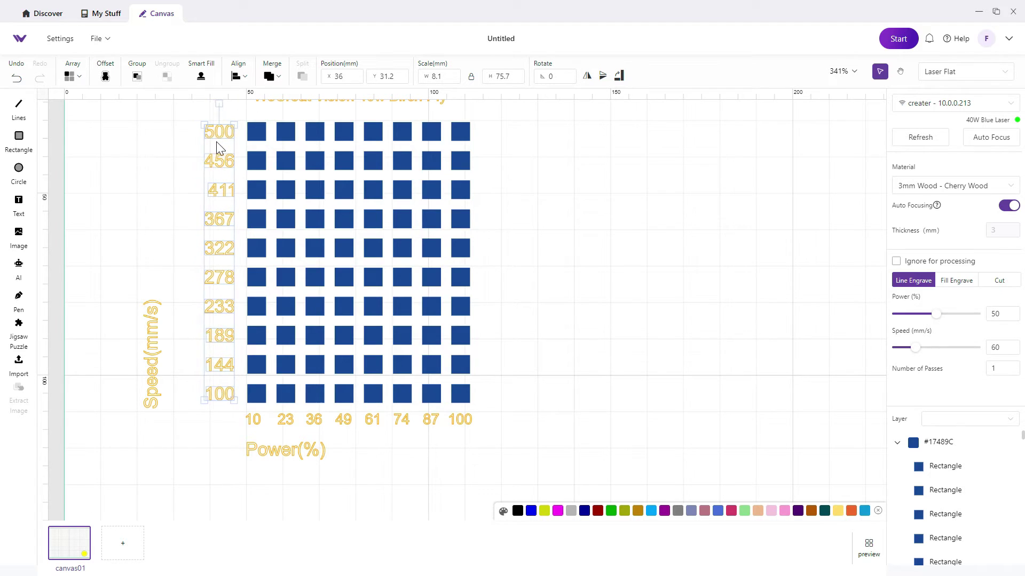
{"action": "left_click", "coordinate": [708, 295]}
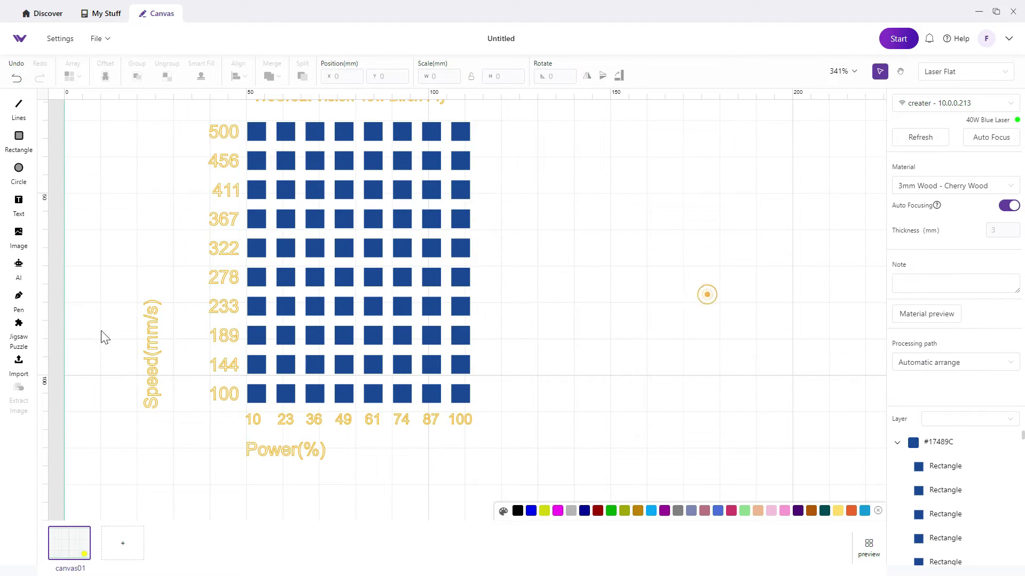
Move the Speed(mm/s) label up beside the middle of the speed values and the Power(%) label to the middle below the power values
{"action": "left_click", "coordinate": [150, 347]}
{"action": "left_click_drag", "start_coordinate": [157, 363], "coordinate": [186, 280]}
{"action": "left_click_drag", "start_coordinate": [298, 448], "coordinate": [378, 442]}
{"action": "left_click", "coordinate": [610, 341]}
Draw a rectangle about 91 by 105 mm around the whole grid, its title and its labels
{"action": "scroll", "coordinate": [608, 337], "scroll_direction": "down", "scroll_amount": 3}
{"action": "left_click", "coordinate": [19, 138]}
{"action": "left_click_drag", "start_coordinate": [302, 160], "coordinate": [529, 420]}
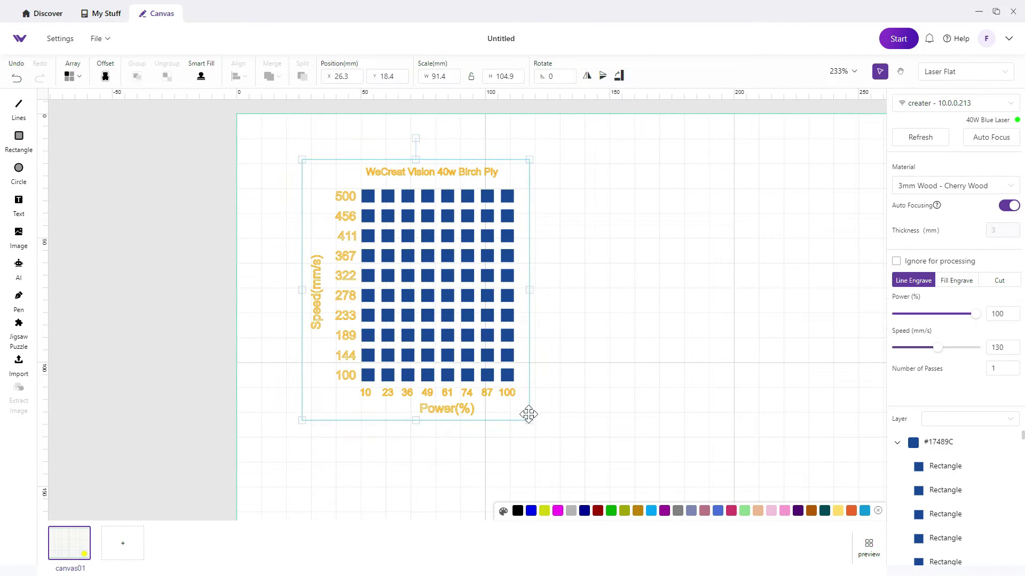
Set the outer rectangle to Cut with a speed of 12 mm/s
{"action": "left_click", "coordinate": [1001, 283]}
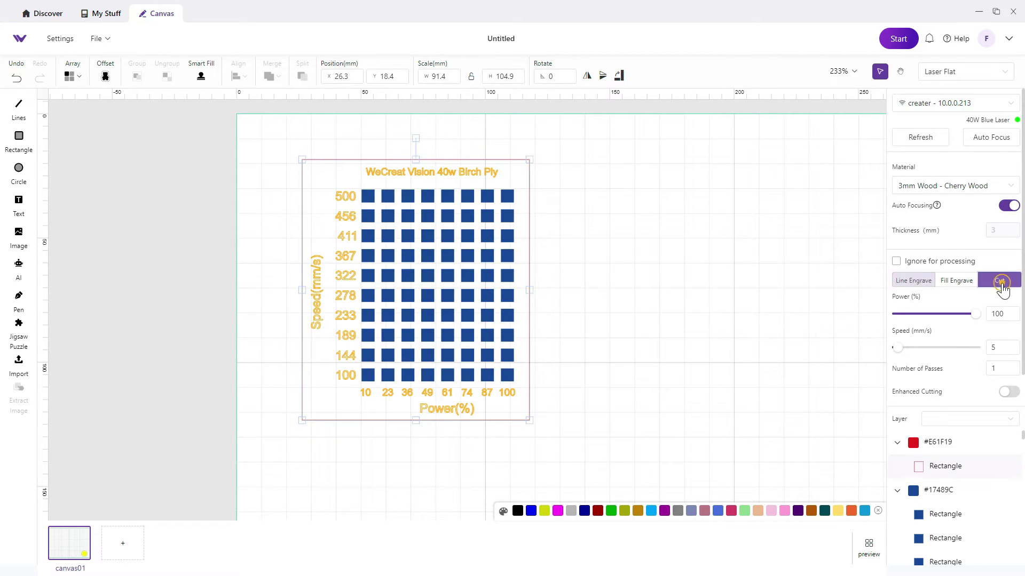
{"action": "key", "text": "Tab"}
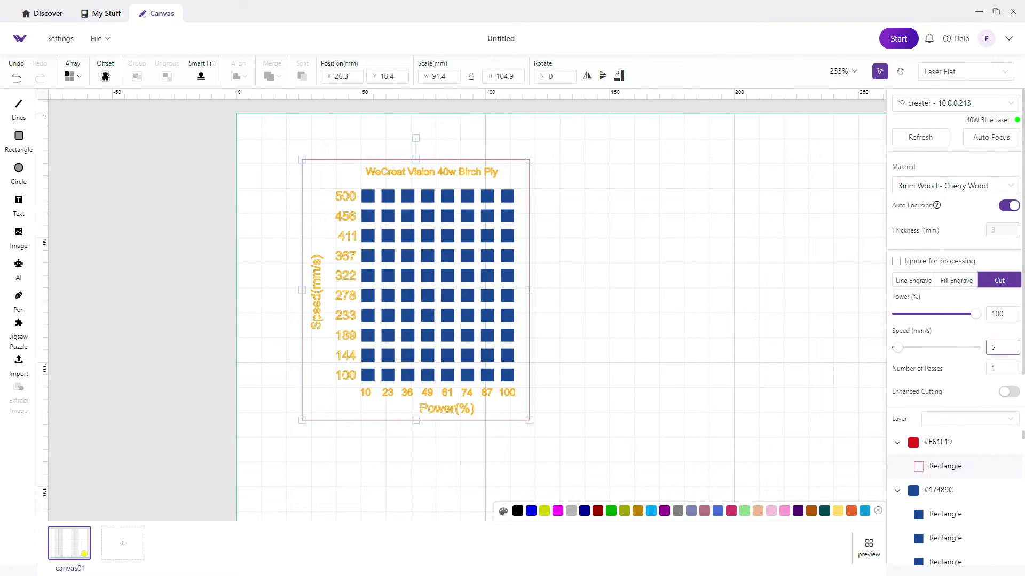
{"action": "type", "text": "12"}
{"action": "left_click", "coordinate": [751, 305]}
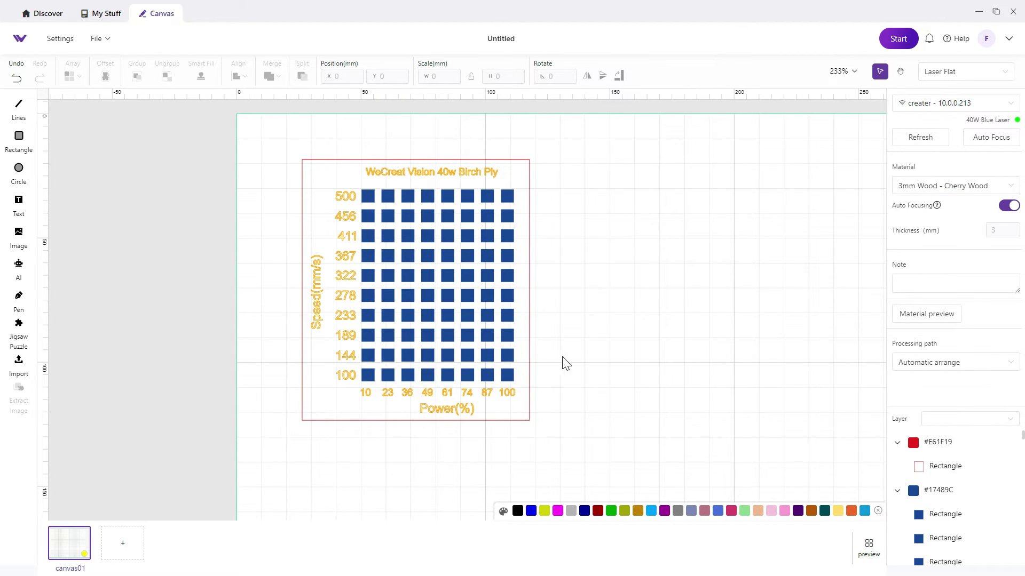
Check the power and speed settings of the first, a middle and the last square of the grid
{"action": "left_click", "coordinate": [407, 209]}
{"action": "left_click", "coordinate": [367, 194]}
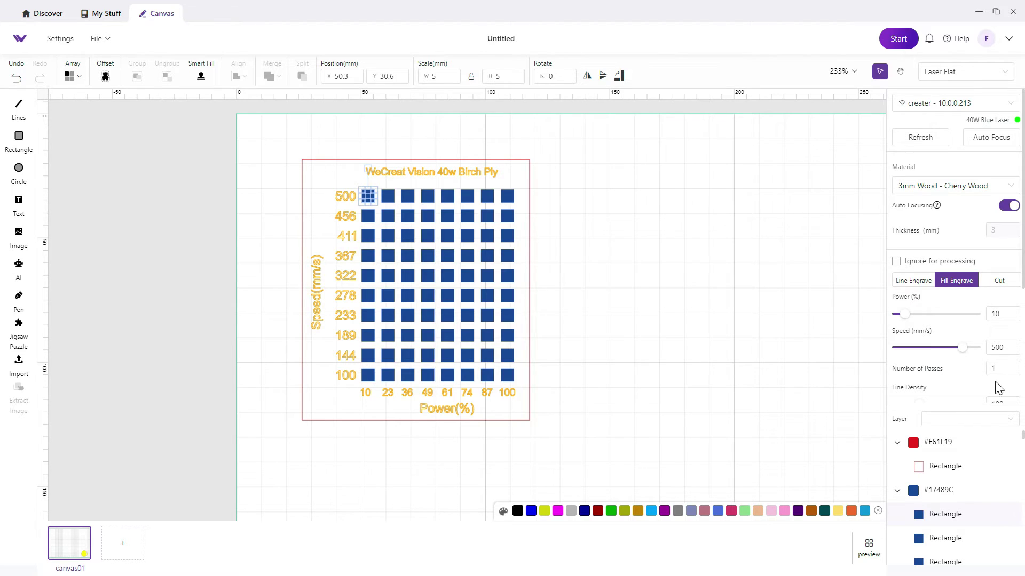
{"action": "left_click", "coordinate": [1002, 314]}
{"action": "left_click", "coordinate": [451, 314]}
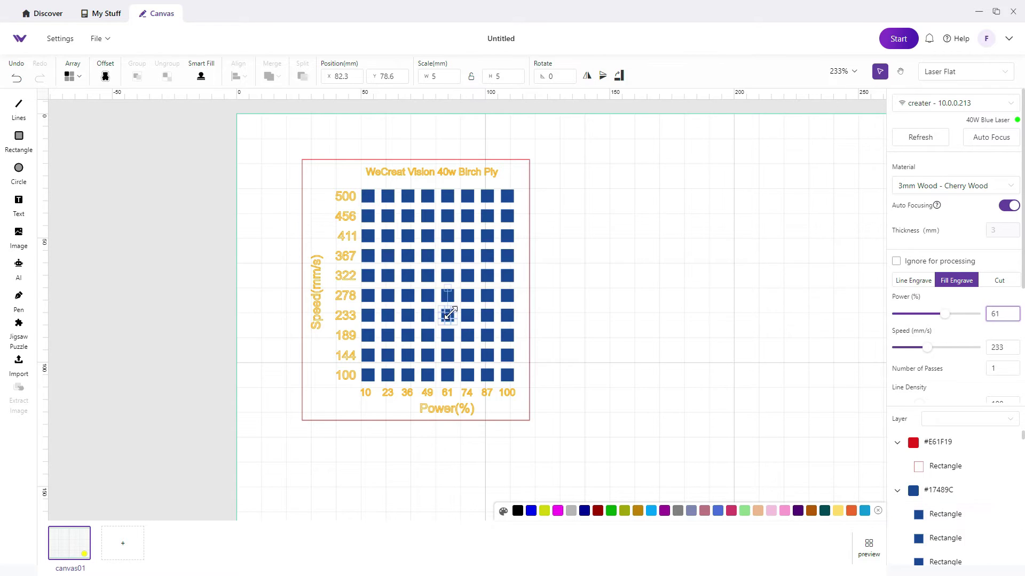
{"action": "left_click", "coordinate": [507, 378]}
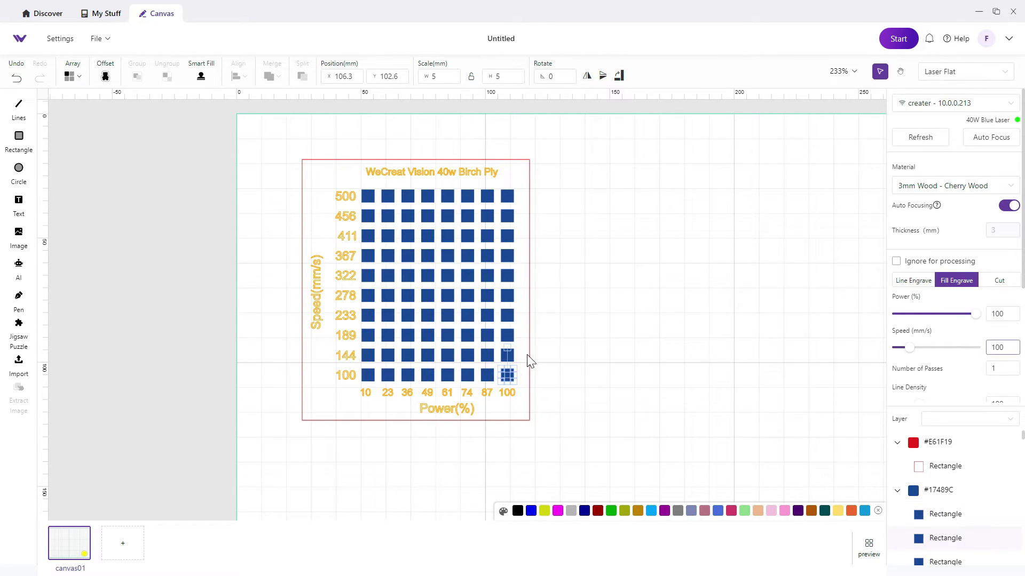
{"action": "left_click", "coordinate": [590, 370]}
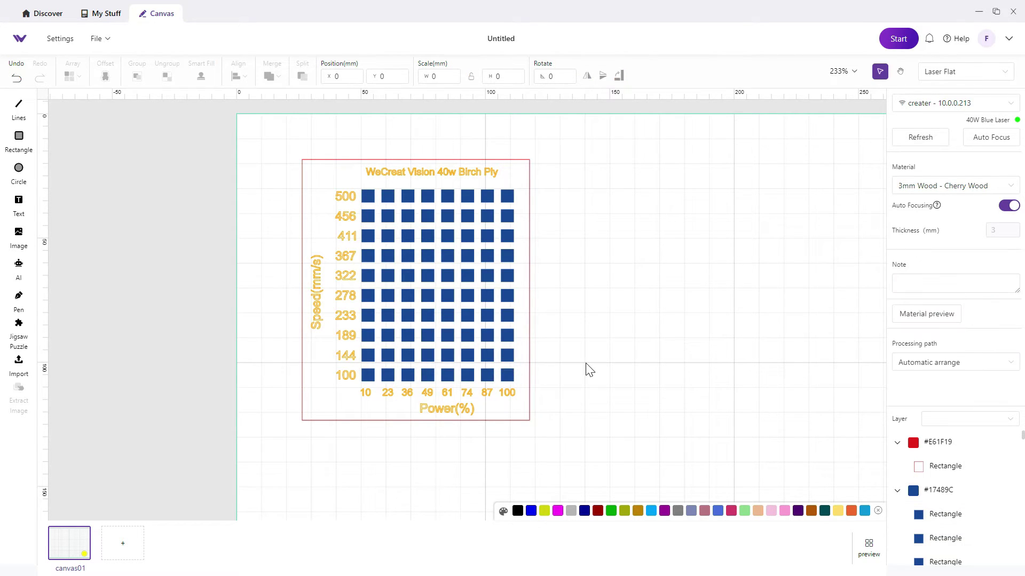
{"action": "left_click", "coordinate": [505, 375]}
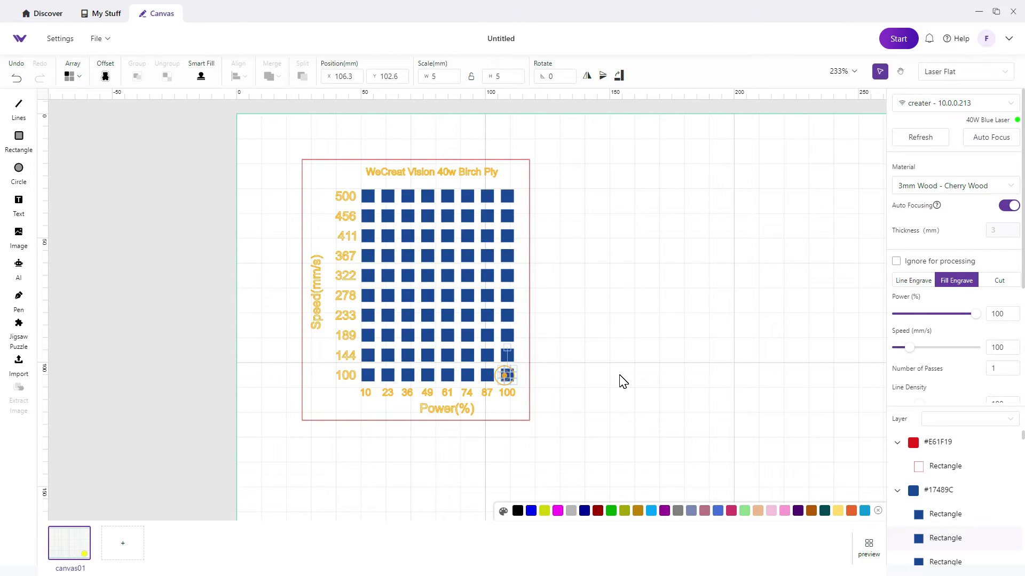
{"action": "left_click", "coordinate": [620, 380]}
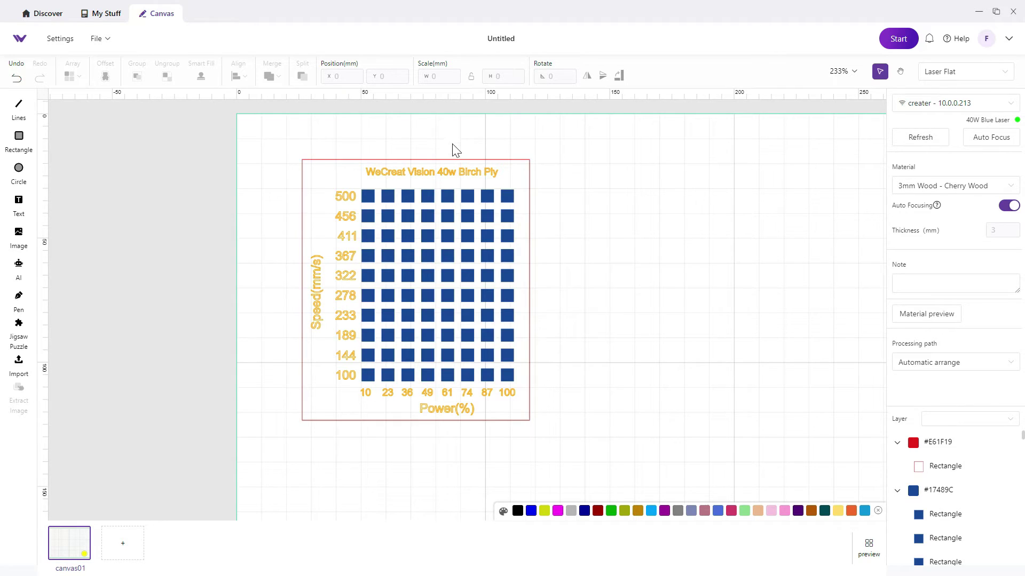
Set the font size of the WeCreat Vision 40w Birch Ply title to 5 and centre it above the grid inside the frame
{"action": "left_click", "coordinate": [446, 170]}
{"action": "left_click_drag", "start_coordinate": [446, 170], "coordinate": [454, 175]}
{"action": "left_click", "coordinate": [617, 207]}
{"action": "left_click", "coordinate": [568, 192]}
{"action": "left_click", "coordinate": [469, 171]}
{"action": "left_click", "coordinate": [272, 111]}
{"action": "key", "text": "BackSpace"}
{"action": "type", "text": "5"}
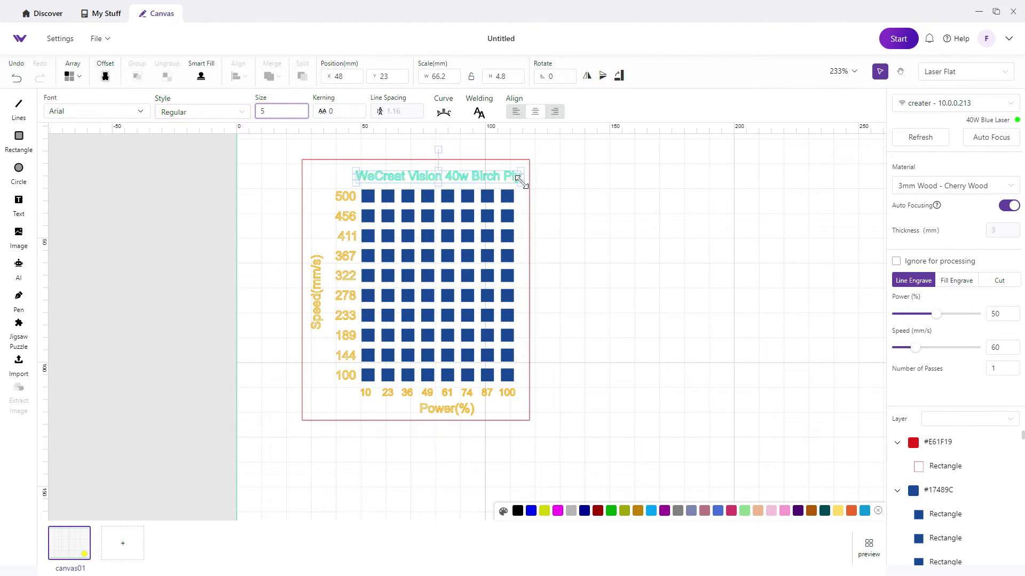
{"action": "left_click_drag", "start_coordinate": [491, 175], "coordinate": [465, 173]}
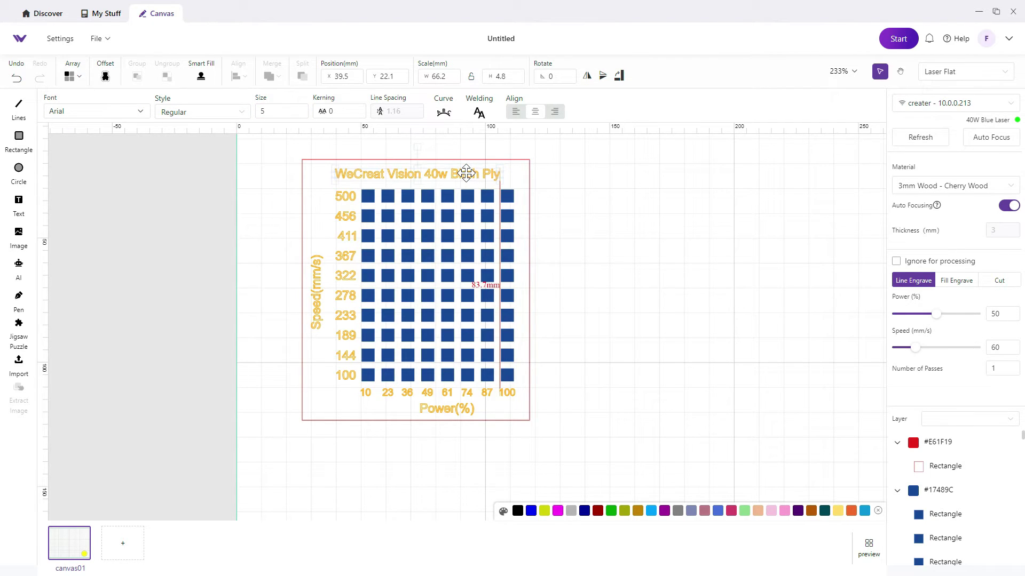
{"action": "left_click", "coordinate": [645, 200]}
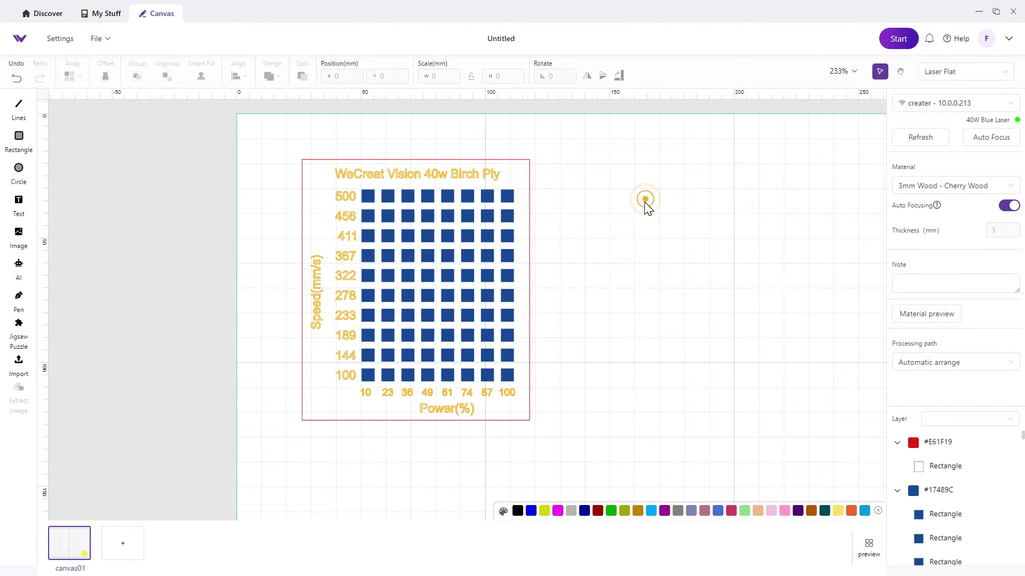
Resize the outer cut rectangle to 90 mm wide and 105 mm high
{"action": "left_click", "coordinate": [530, 214]}
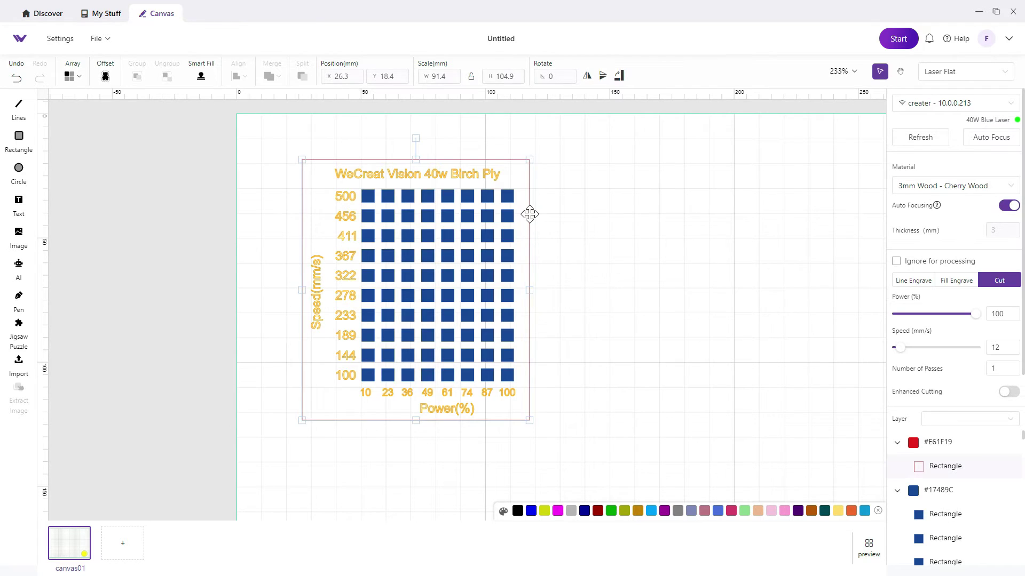
{"action": "left_click", "coordinate": [450, 76]}
{"action": "type", "text": "90"}
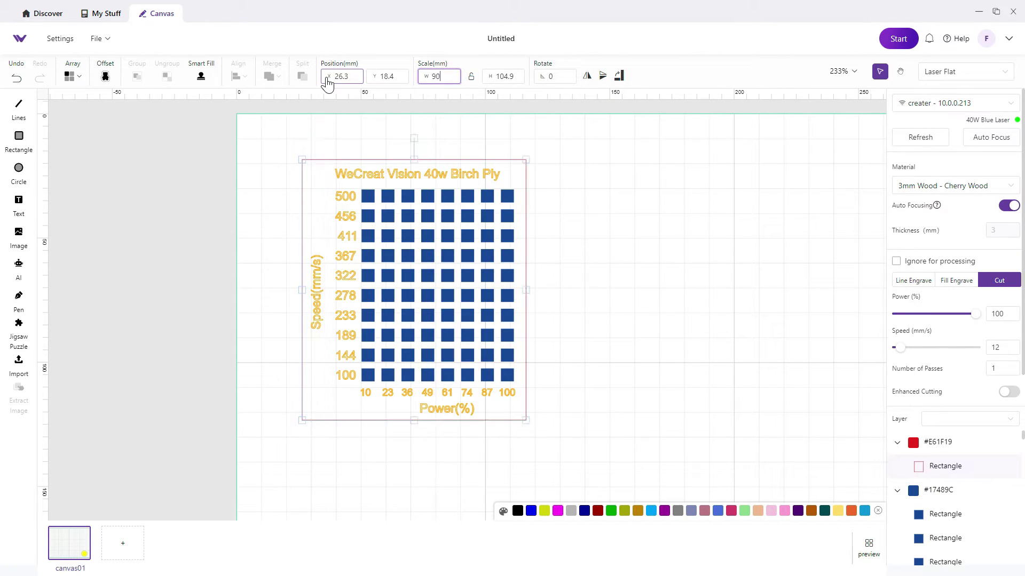
{"action": "key", "text": "Tab"}
{"action": "type", "text": "105"}
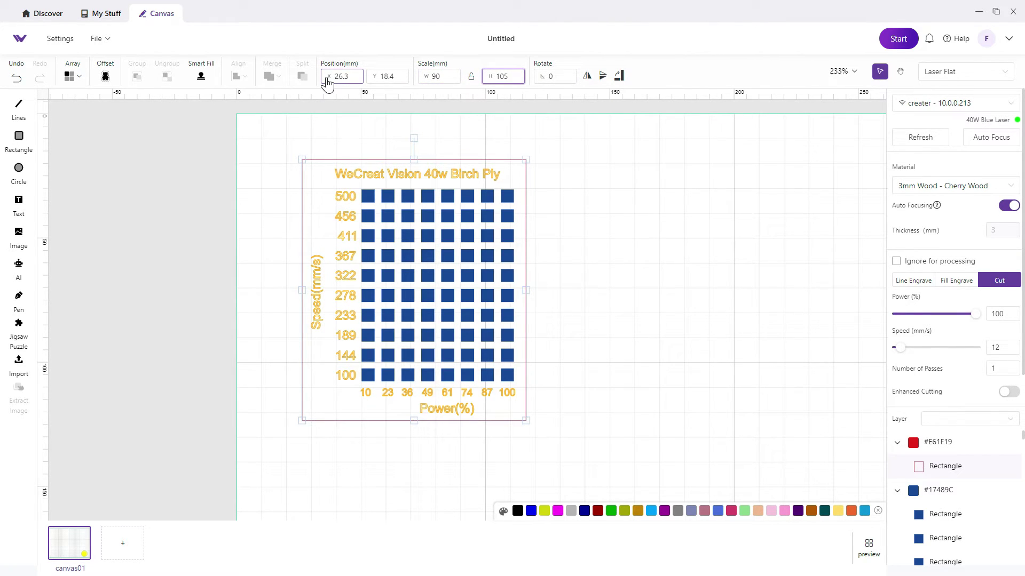
Save the project as 8x8 Fill Engrave Card in the WeCreat folder, replacing the existing file
{"action": "left_click", "coordinate": [622, 224]}
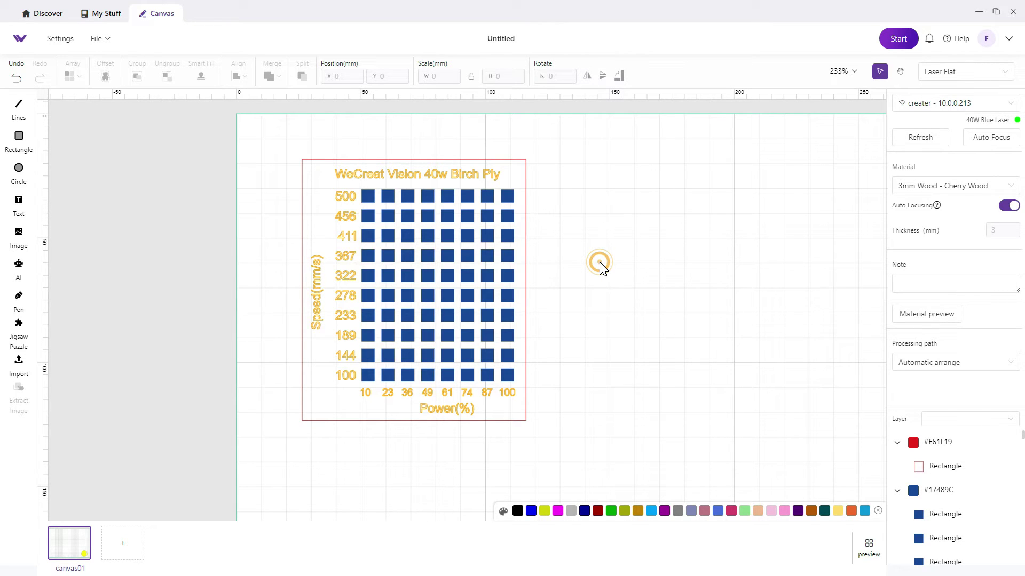
{"action": "left_click", "coordinate": [108, 39]}
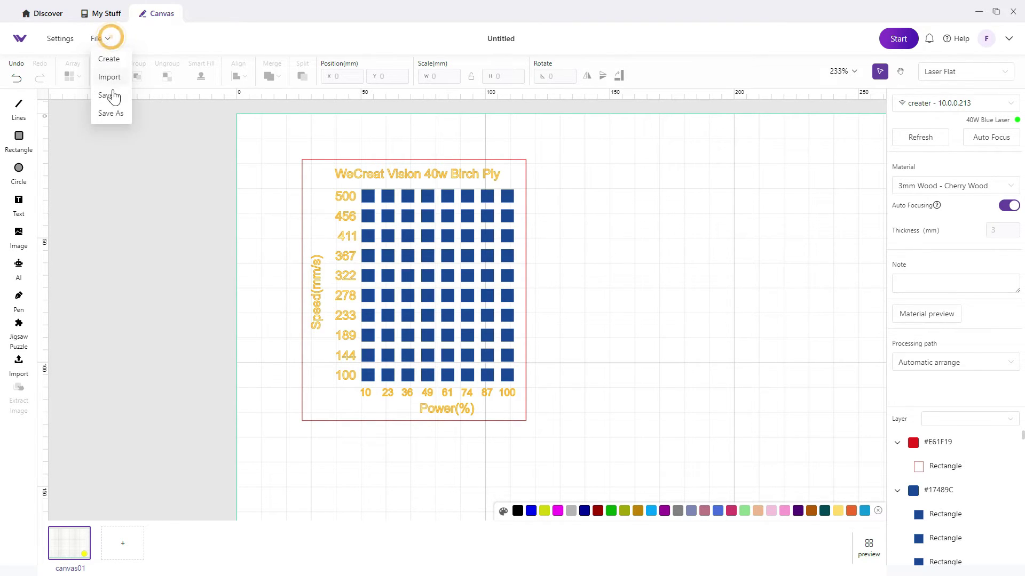
{"action": "left_click", "coordinate": [111, 113]}
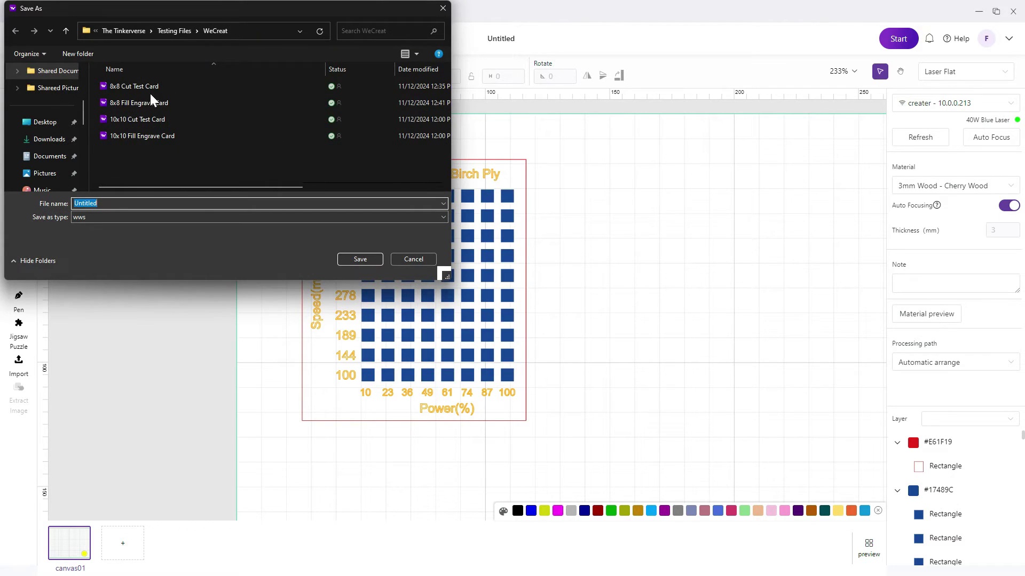
{"action": "double_click", "coordinate": [160, 102]}
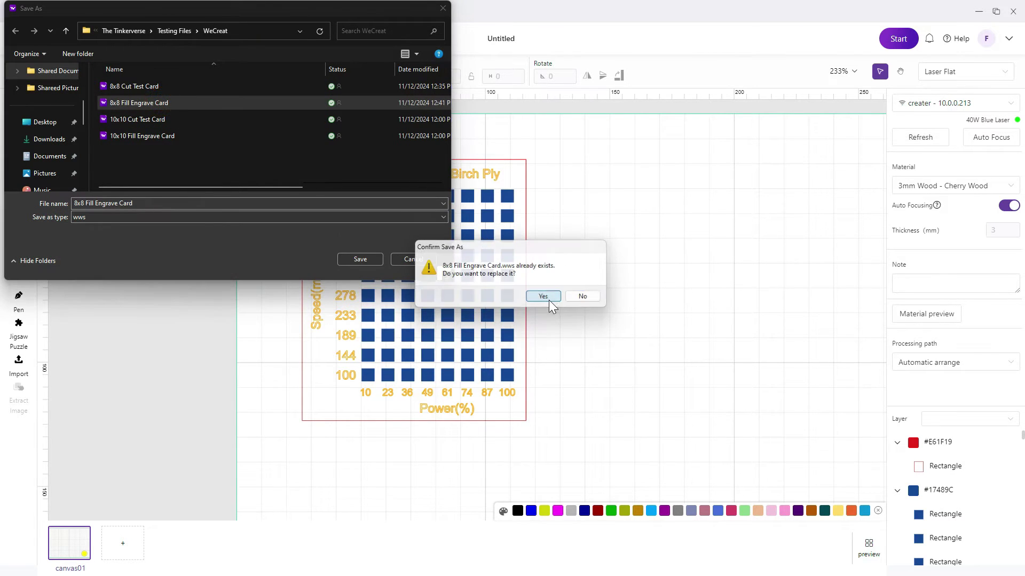
{"action": "left_click", "coordinate": [543, 296]}
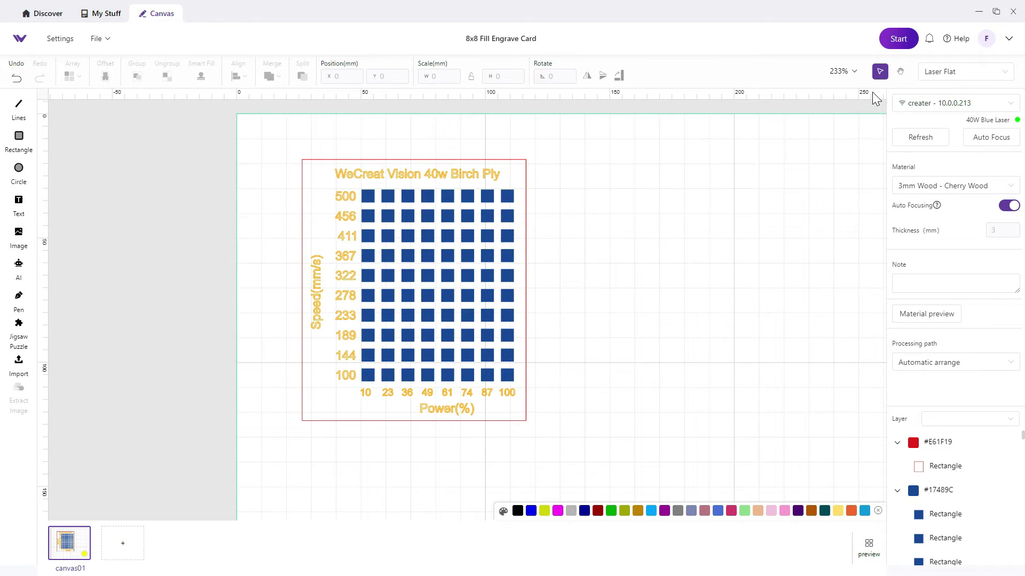
Refresh the camera view, move the whole test card onto clear plywood beside the upper dark cut-out, and run Auto Focus
{"action": "left_click", "coordinate": [923, 137]}
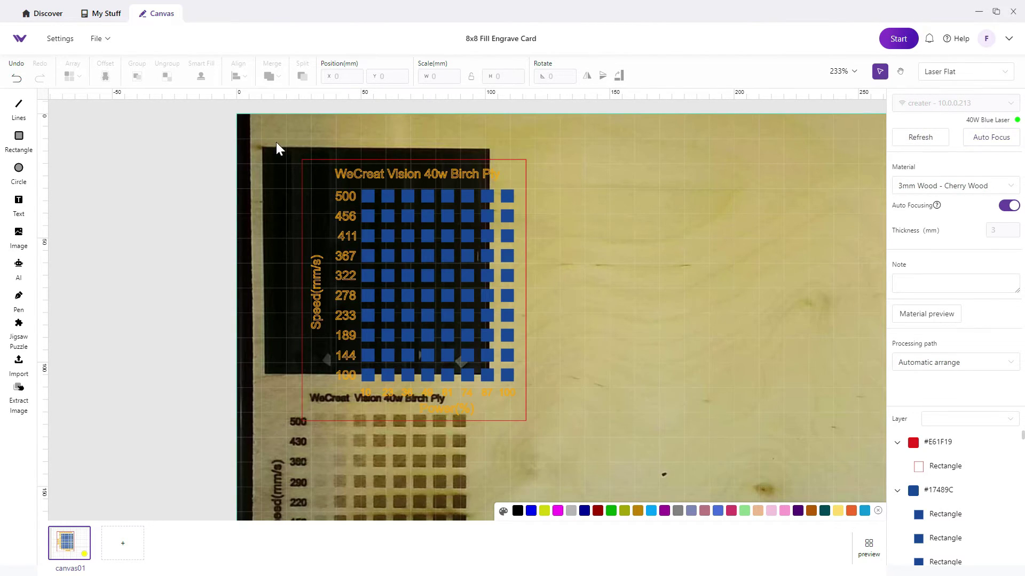
{"action": "left_click_drag", "start_coordinate": [276, 142], "coordinate": [565, 464]}
{"action": "left_click_drag", "start_coordinate": [446, 331], "coordinate": [644, 312]}
{"action": "left_click", "coordinate": [982, 138]}
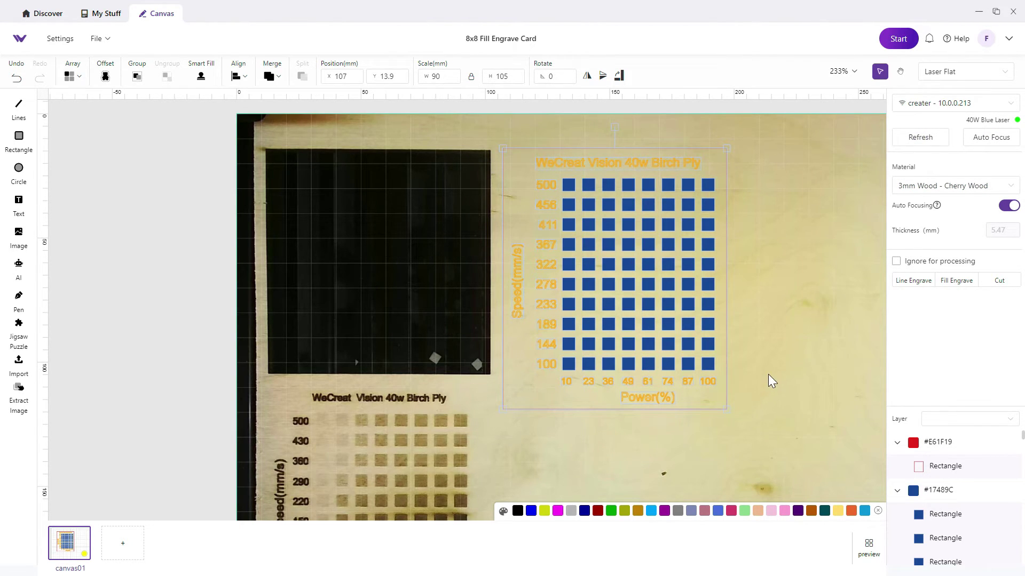
Start processing the fill engrave test card and send the job to the laser
{"action": "left_click", "coordinate": [756, 241]}
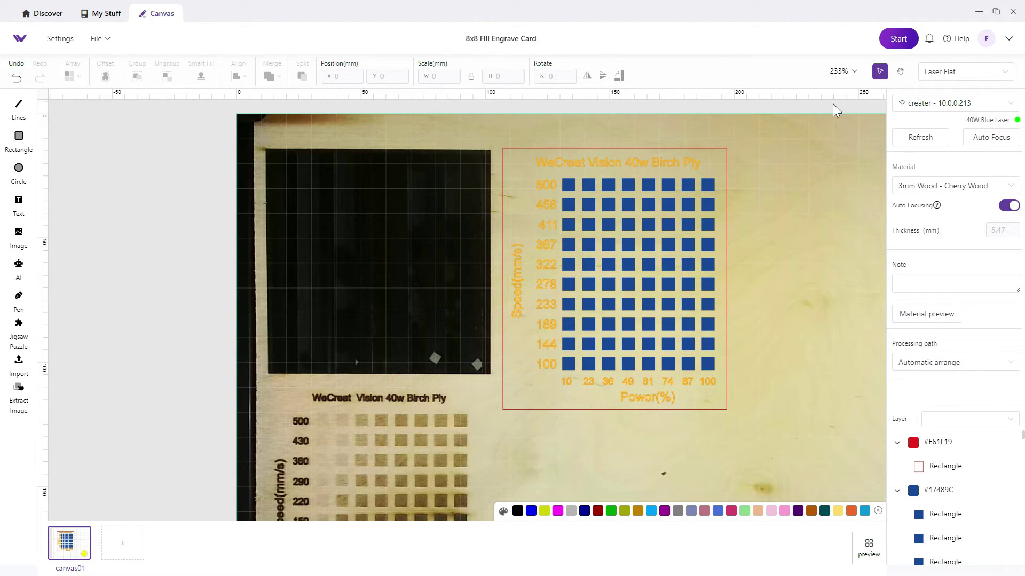
{"action": "left_click", "coordinate": [898, 43]}
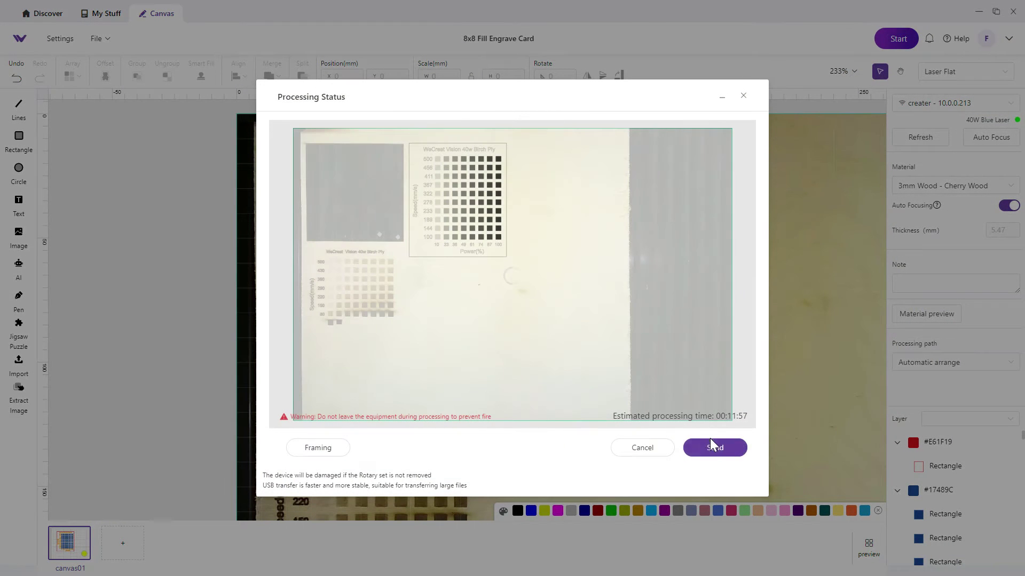
{"action": "left_click", "coordinate": [714, 449]}
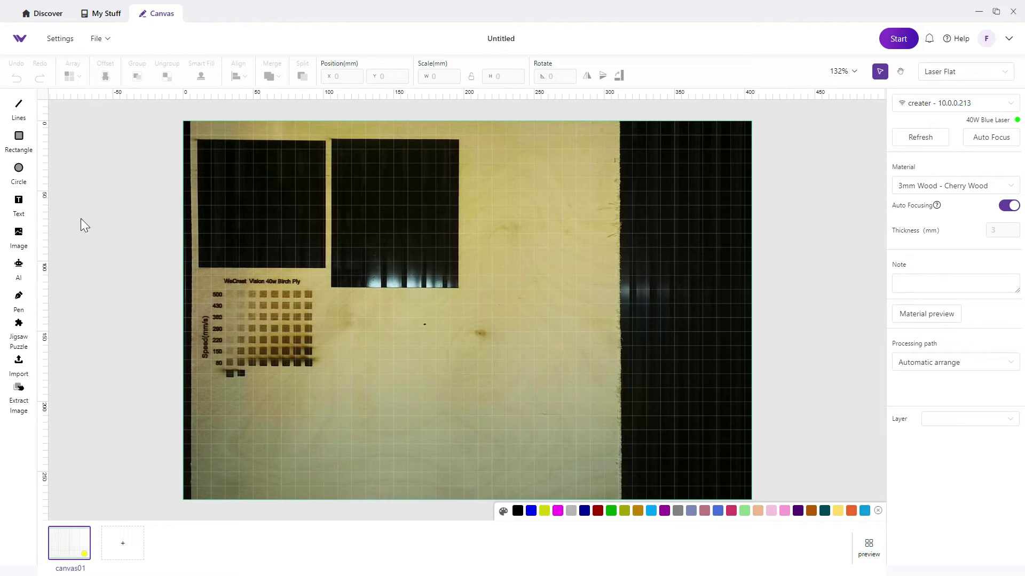
Draw a rectangle on the clear area of the new canvas and size it to 5 mm by 5 mm
{"action": "left_click", "coordinate": [19, 140]}
{"action": "scroll", "coordinate": [377, 335], "scroll_direction": "up", "scroll_amount": 5}
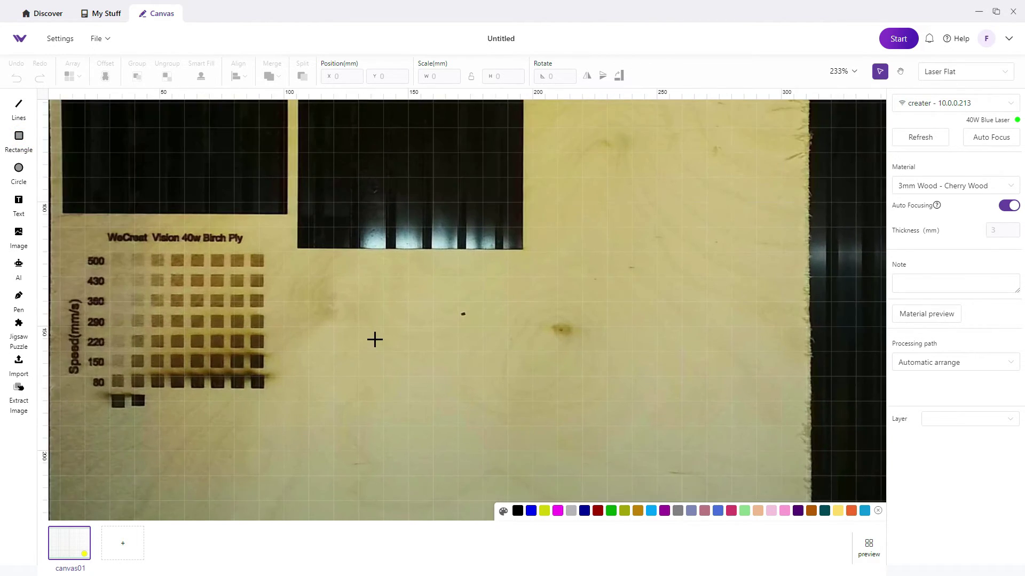
{"action": "left_click", "coordinate": [357, 330]}
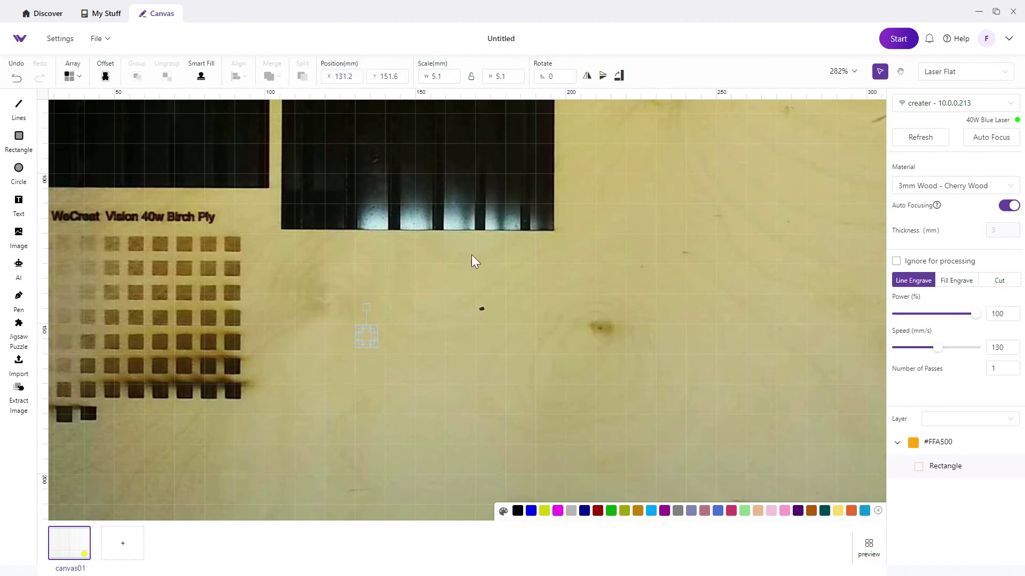
{"action": "left_click", "coordinate": [443, 76]}
{"action": "key", "text": "BackSpace"}
{"action": "key", "text": "BackSpace"}
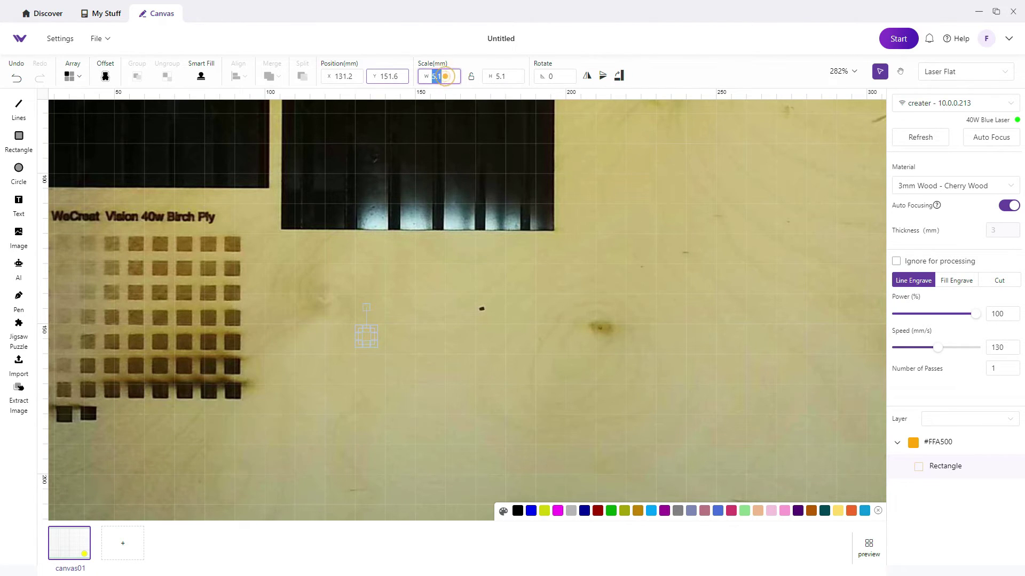
{"action": "key", "text": "Tab"}
{"action": "key", "text": "Tab"}
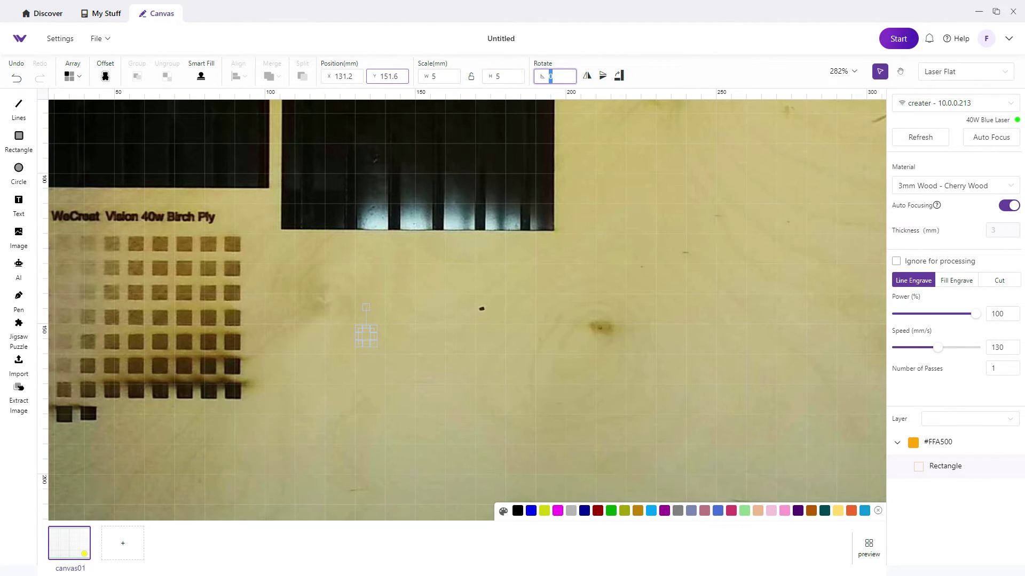
Start a Material Testing Array from the square with 8 columns and 8 rows
{"action": "left_click", "coordinate": [73, 76]}
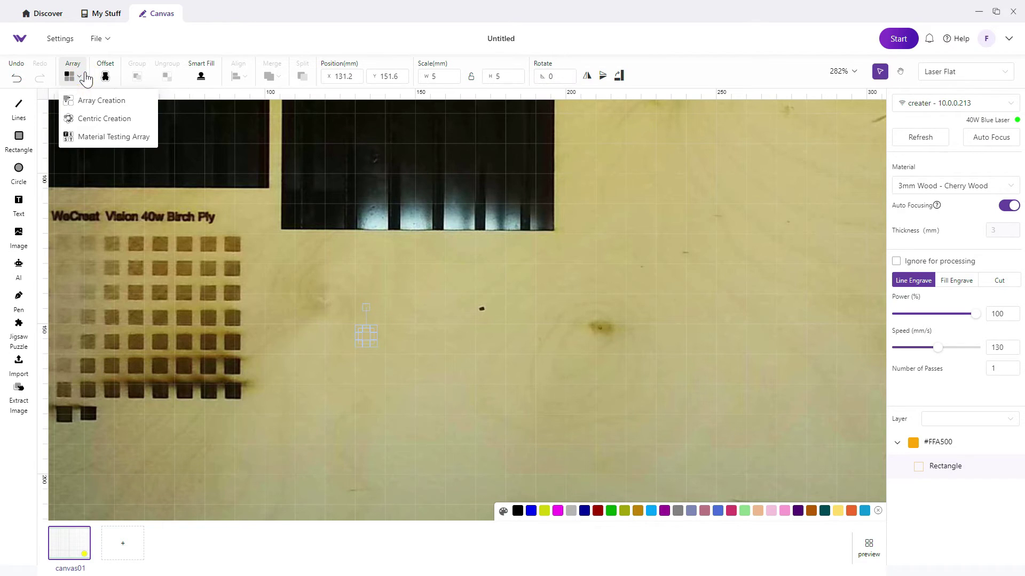
{"action": "left_click", "coordinate": [98, 136]}
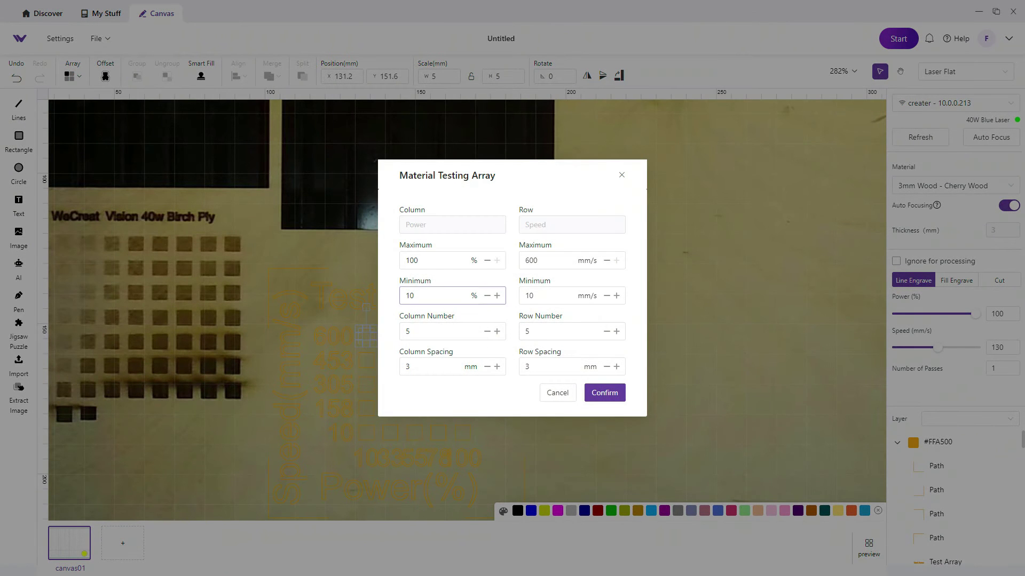
{"action": "double_click", "coordinate": [400, 331]}
{"action": "type", "text": "8"}
{"action": "key", "text": "Tab"}
{"action": "type", "text": "8"}
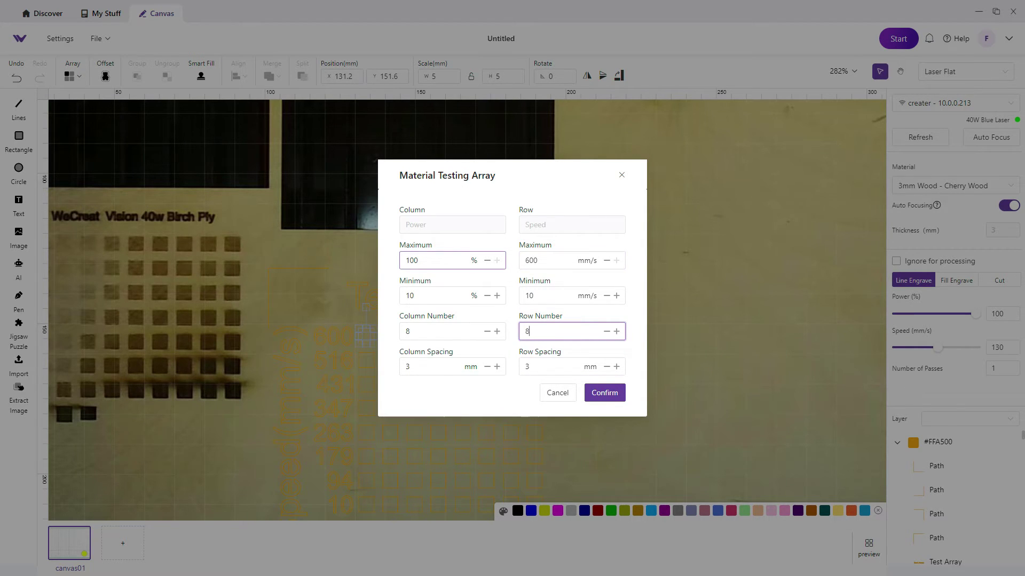
Set the array's row speed range to a minimum of 2 mm/s and a maximum of 16 mm/s, and generate it
{"action": "double_click", "coordinate": [531, 261]}
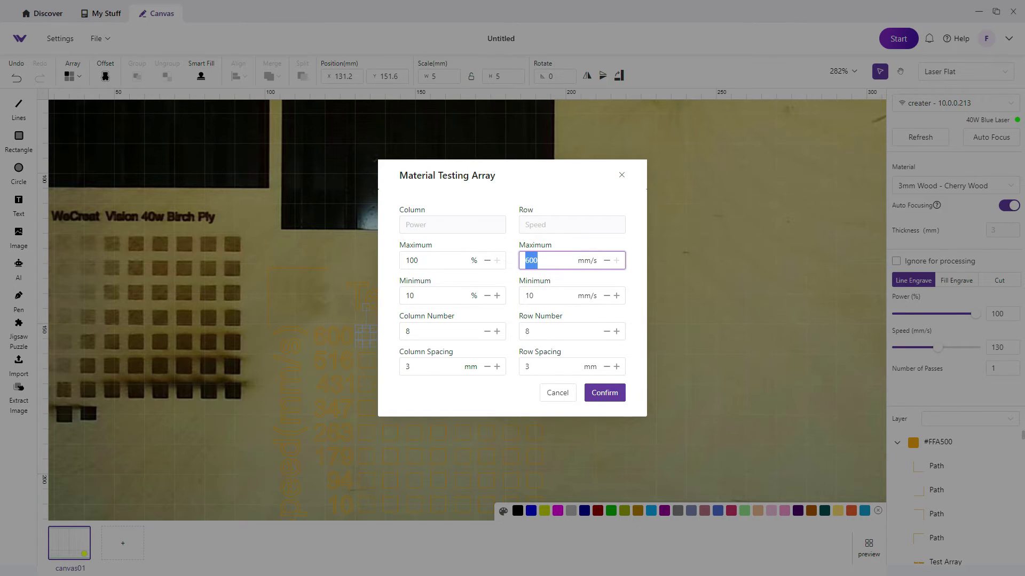
{"action": "double_click", "coordinate": [555, 297]}
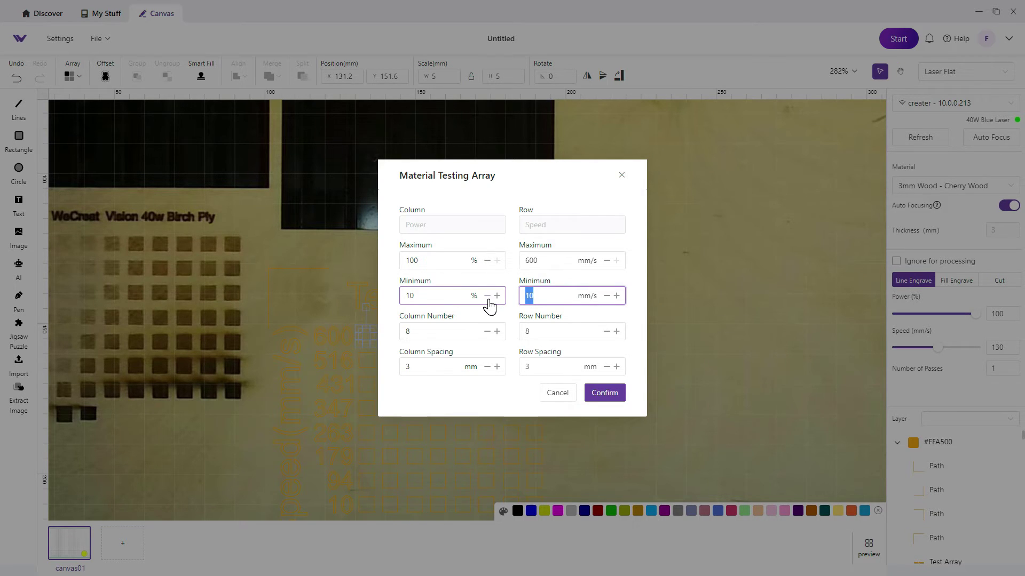
{"action": "type", "text": "2"}
{"action": "left_click", "coordinate": [551, 260]}
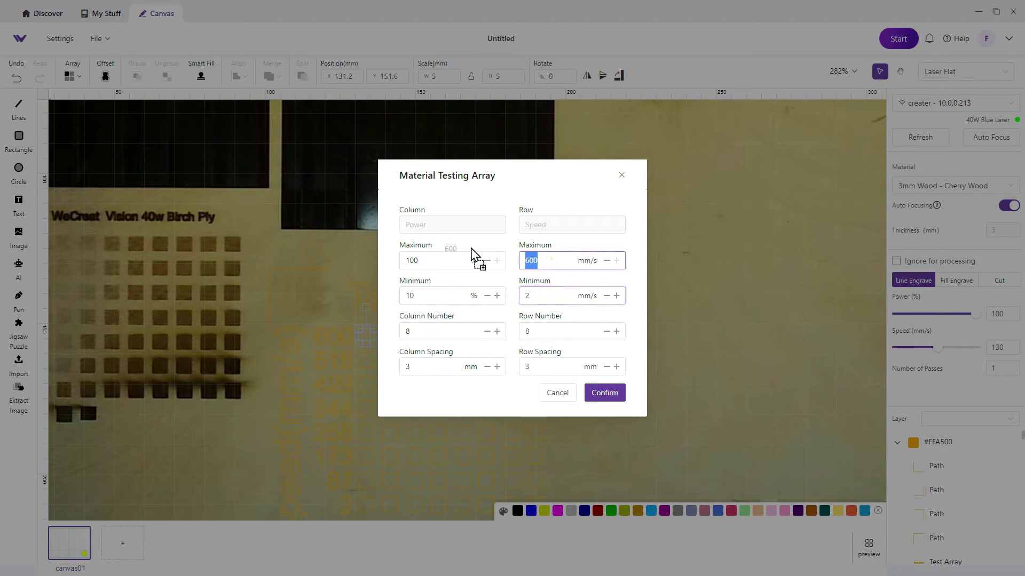
{"action": "type", "text": "16"}
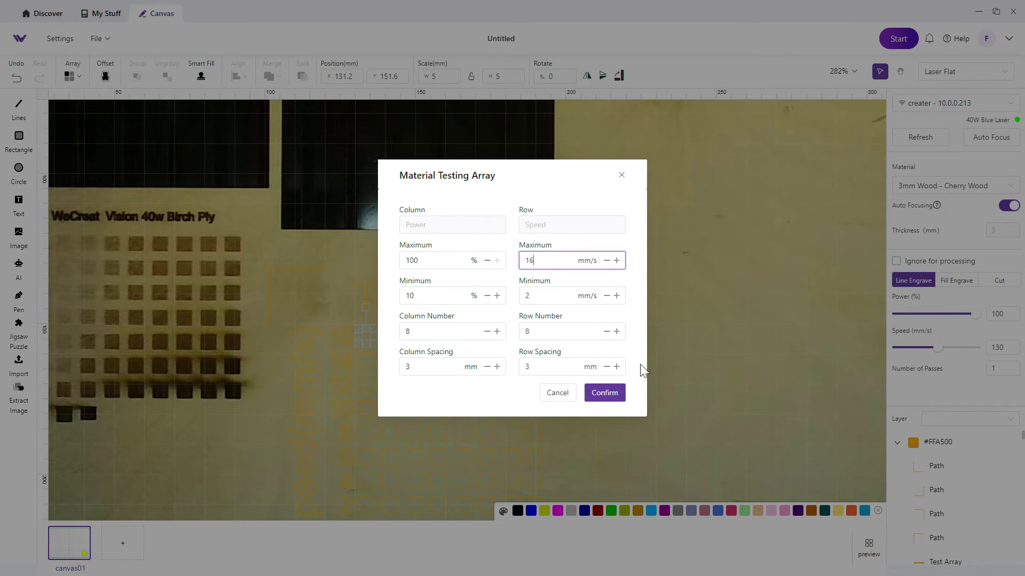
{"action": "left_click", "coordinate": [613, 393]}
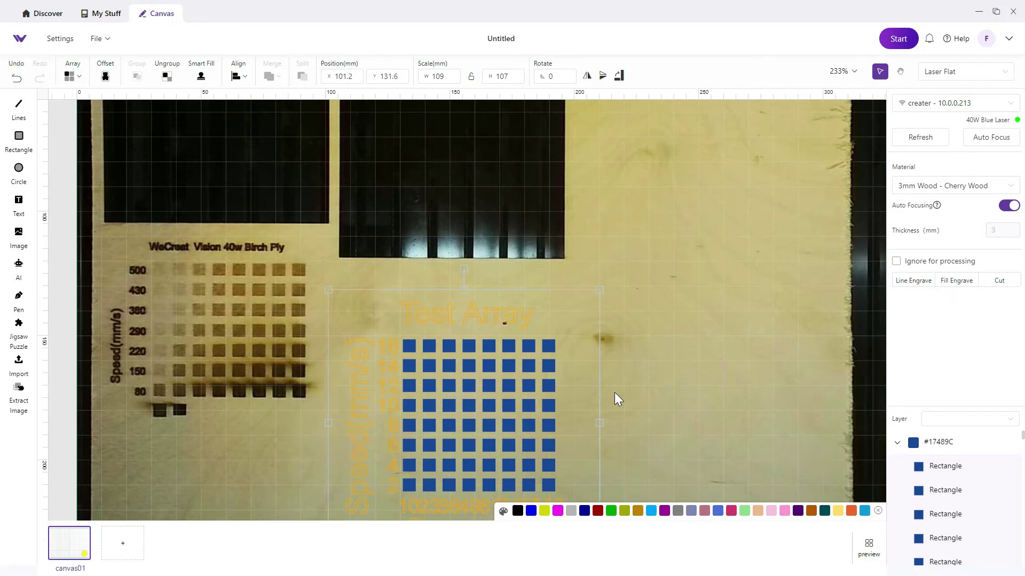
Ungroup the generated test array into separate squares, labels and corner marks
{"action": "left_click", "coordinate": [701, 318]}
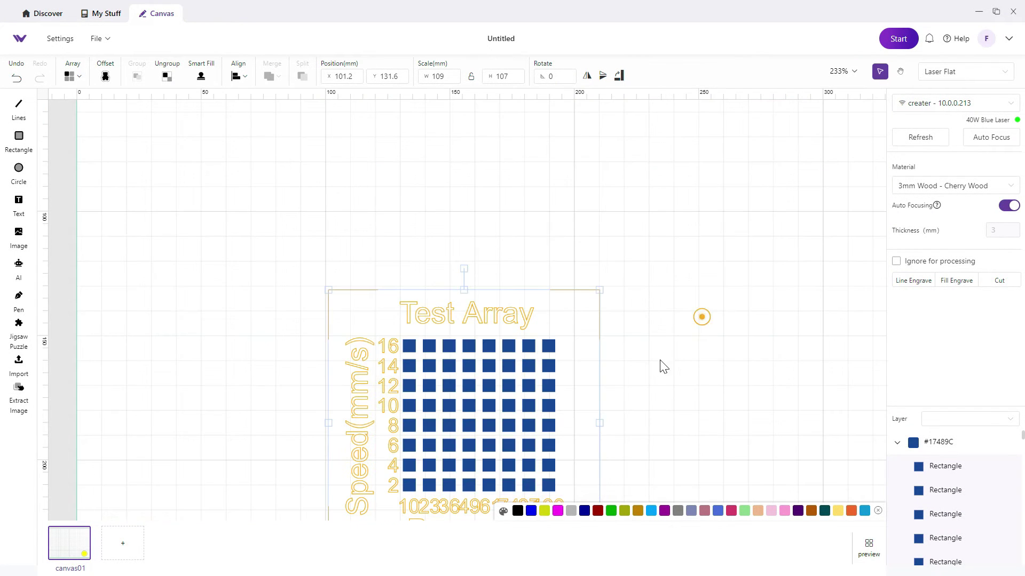
{"action": "left_click_drag", "start_coordinate": [632, 416], "coordinate": [631, 273]}
{"action": "key", "text": "ctrl+a"}
{"action": "left_click", "coordinate": [656, 300]}
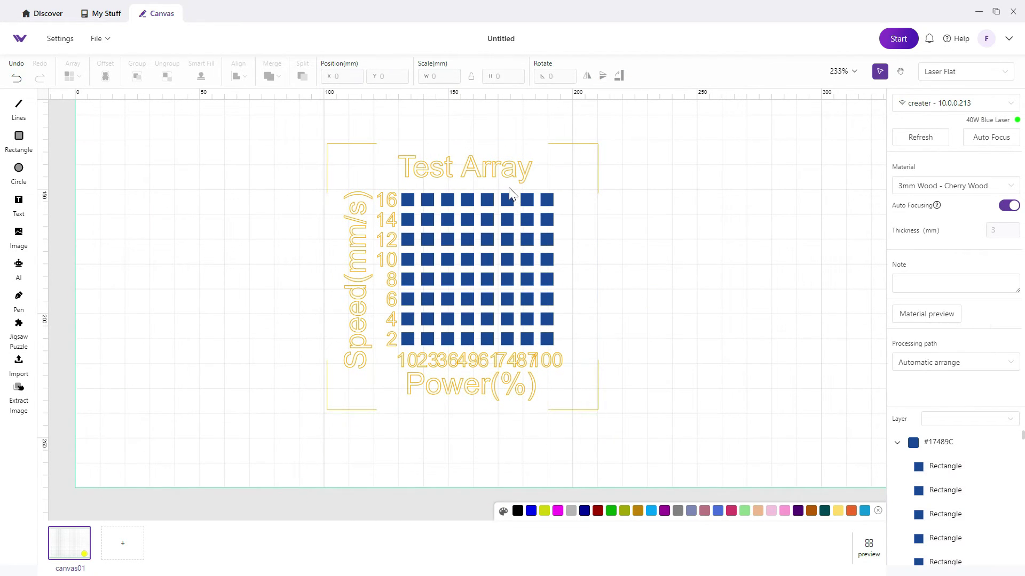
{"action": "left_click", "coordinate": [511, 204]}
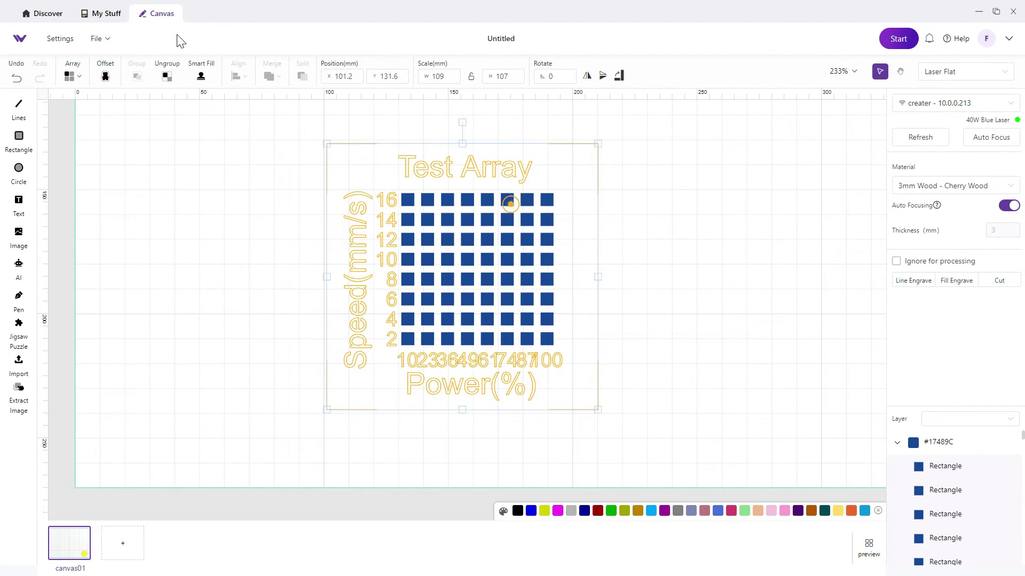
{"action": "left_click", "coordinate": [302, 167]}
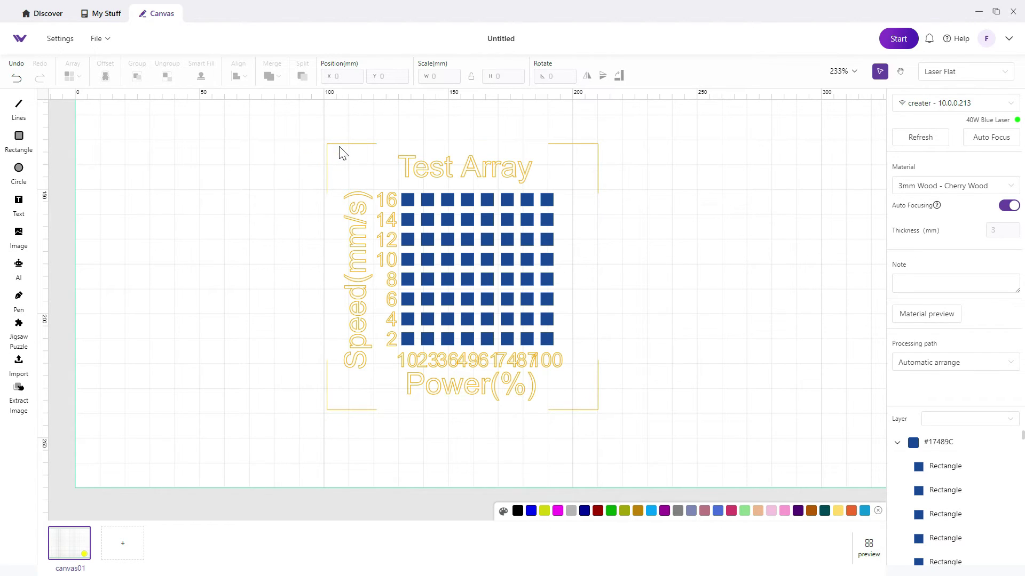
Delete the four corner brackets around the test array
{"action": "left_click", "coordinate": [339, 144]}
{"action": "key", "text": "Delete"}
{"action": "left_click", "coordinate": [593, 150]}
{"action": "key", "text": "Delete"}
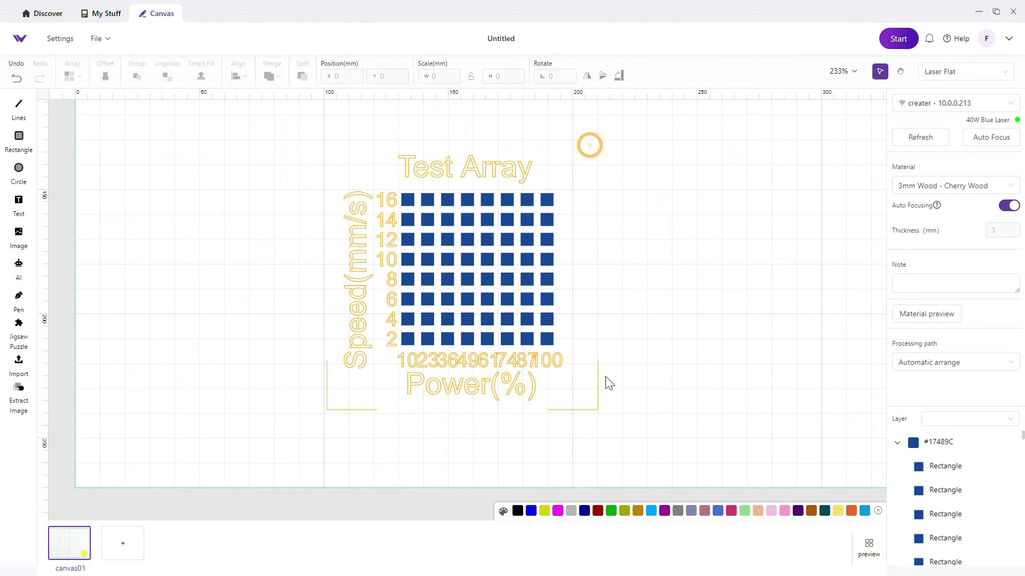
{"action": "left_click", "coordinate": [596, 383]}
{"action": "key", "text": "Delete"}
{"action": "left_click", "coordinate": [366, 410]}
{"action": "key", "text": "Delete"}
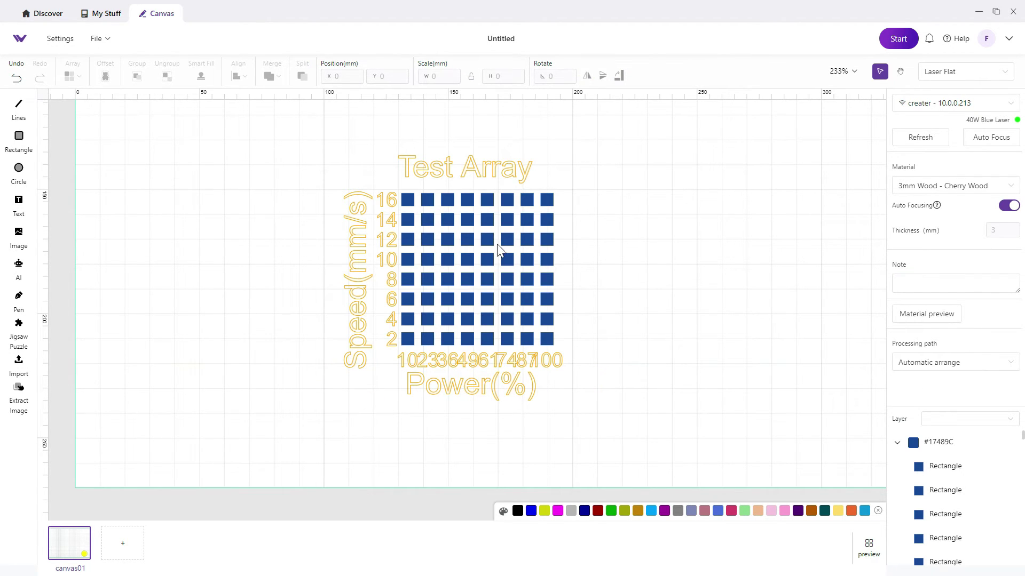
Change all the squares of the 8 by 8 grid from Fill Engrave to Cut
{"action": "left_click", "coordinate": [529, 199]}
{"action": "left_click", "coordinate": [565, 206]}
{"action": "left_click_drag", "start_coordinate": [557, 187], "coordinate": [403, 344]}
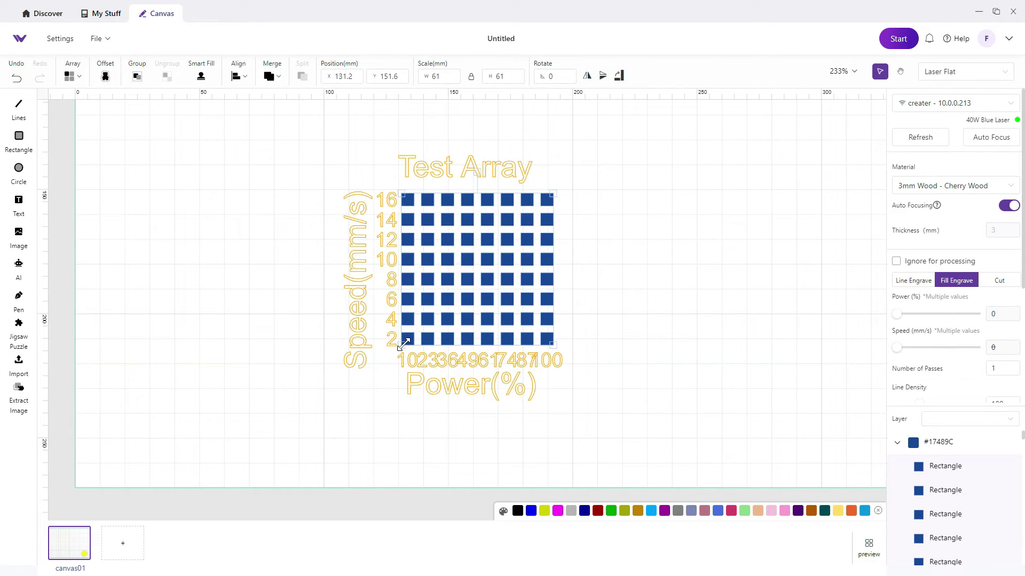
{"action": "left_click", "coordinate": [561, 197]}
{"action": "left_click_drag", "start_coordinate": [558, 187], "coordinate": [402, 344]}
{"action": "left_click", "coordinate": [1000, 283]}
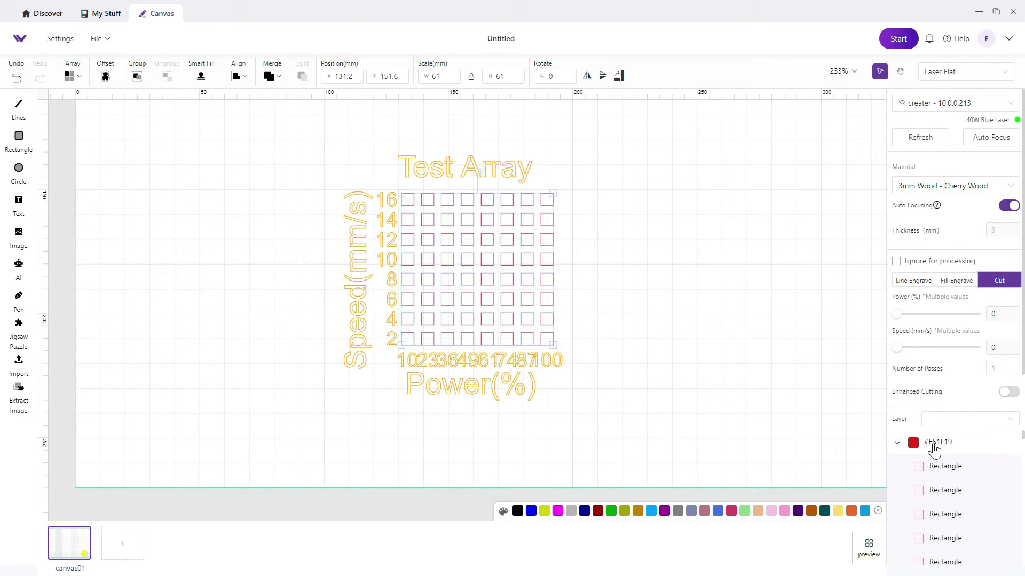
Check the power and speed settings of the first square and two squares in the middle of the cut grid
{"action": "left_click", "coordinate": [898, 443]}
{"action": "left_click", "coordinate": [898, 445]}
{"action": "left_click", "coordinate": [943, 465]}
{"action": "left_click", "coordinate": [1001, 314]}
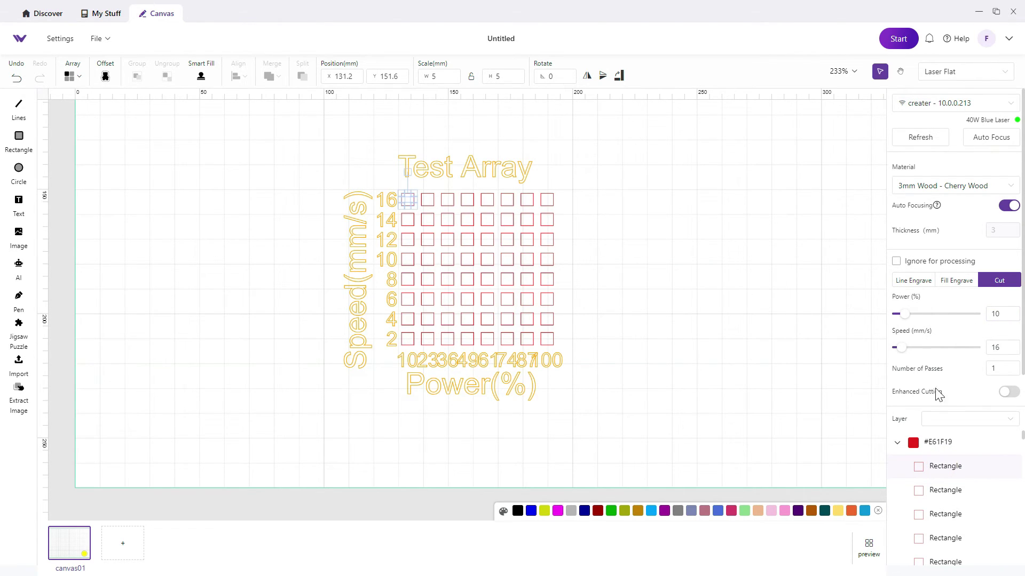
{"action": "left_click", "coordinate": [468, 261]}
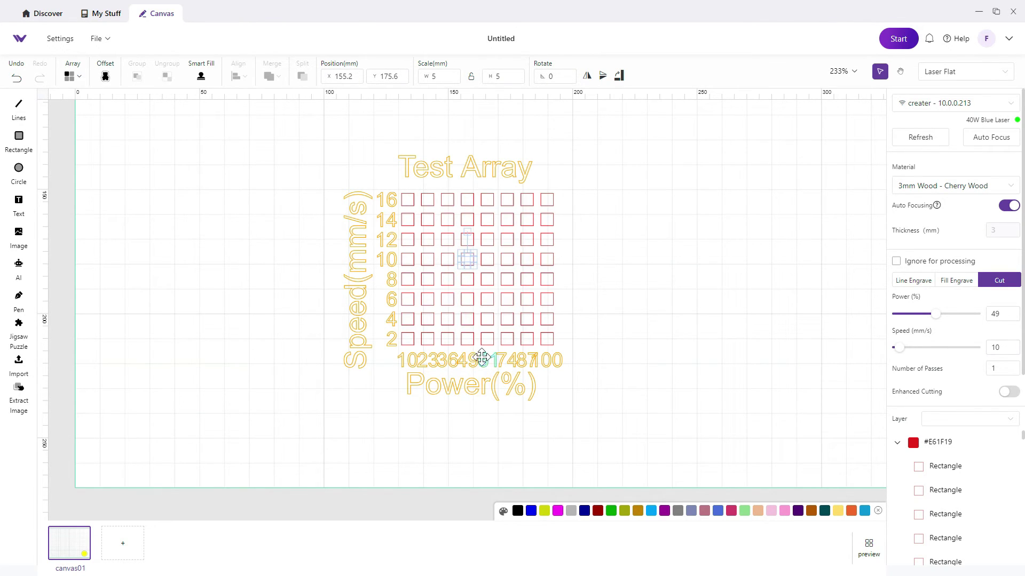
{"action": "left_click", "coordinate": [514, 299]}
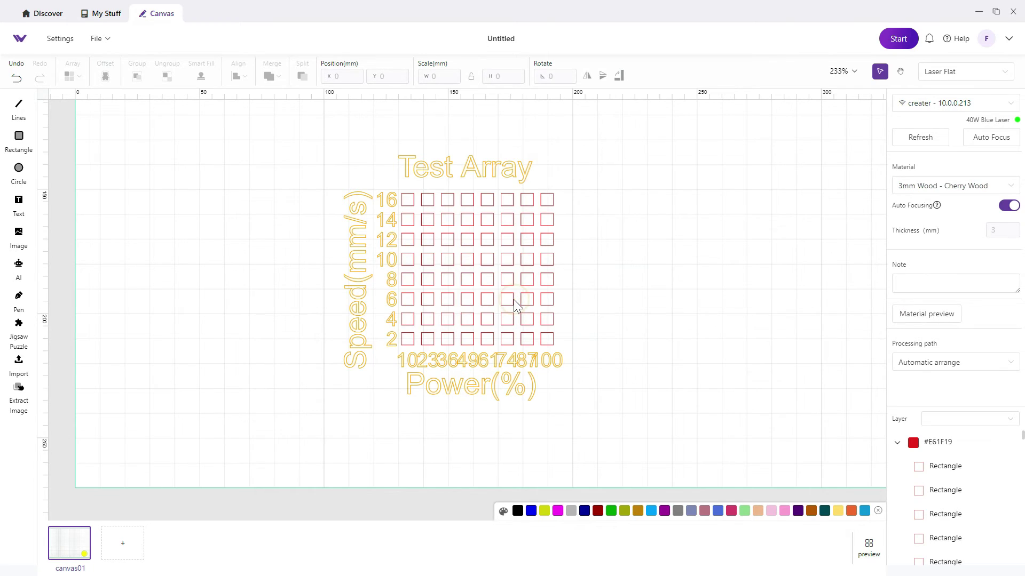
{"action": "left_click", "coordinate": [514, 299]}
{"action": "left_click", "coordinate": [1002, 347]}
{"action": "key", "text": "Return"}
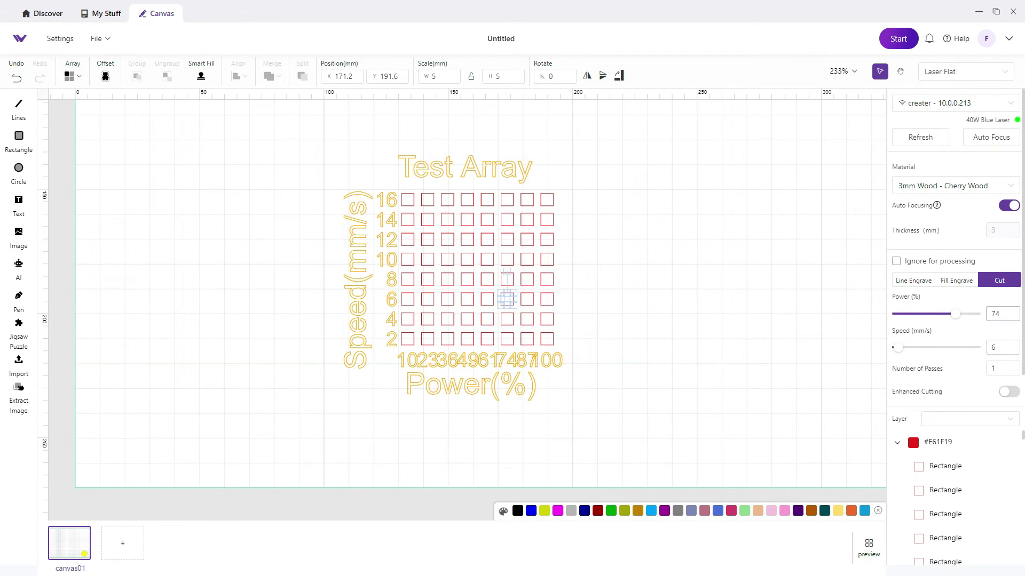
{"action": "left_click", "coordinate": [655, 405]}
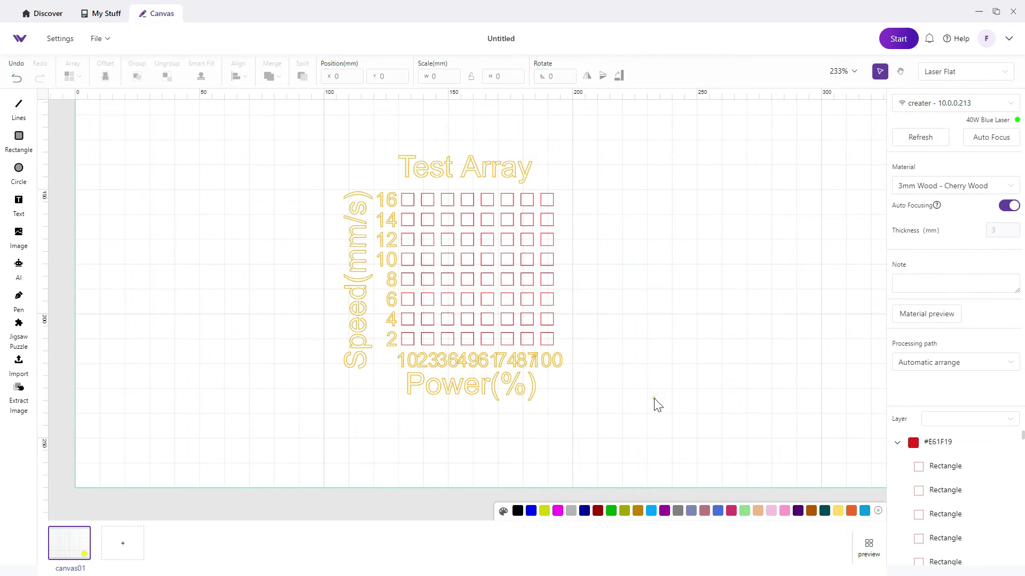
Set the font size of the vertical Speed(mm/s) label to 5
{"action": "left_click", "coordinate": [350, 259]}
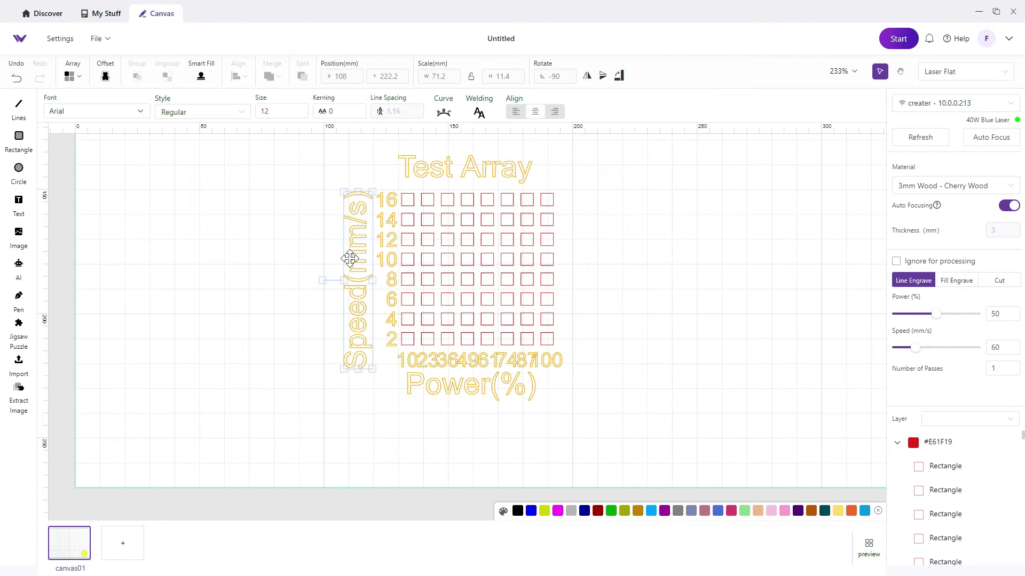
{"action": "double_click", "coordinate": [273, 109]}
{"action": "type", "text": "8"}
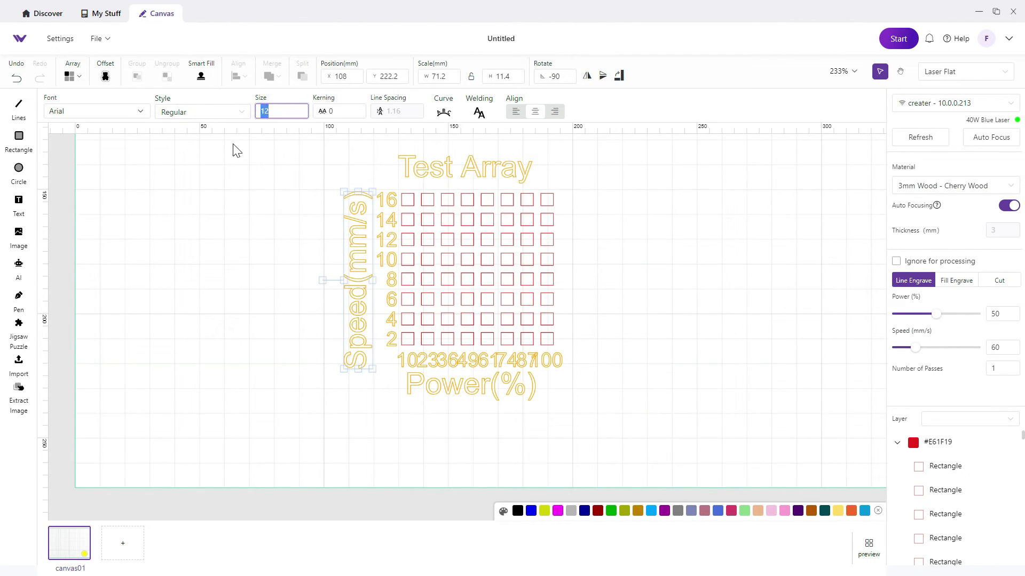
{"action": "key", "text": "Return"}
Set the font size of the Power(%) label to 5 and replace the title with "WeCreat Vision 40w Birch Ply"
{"action": "left_click", "coordinate": [463, 362]}
{"action": "left_click", "coordinate": [442, 389]}
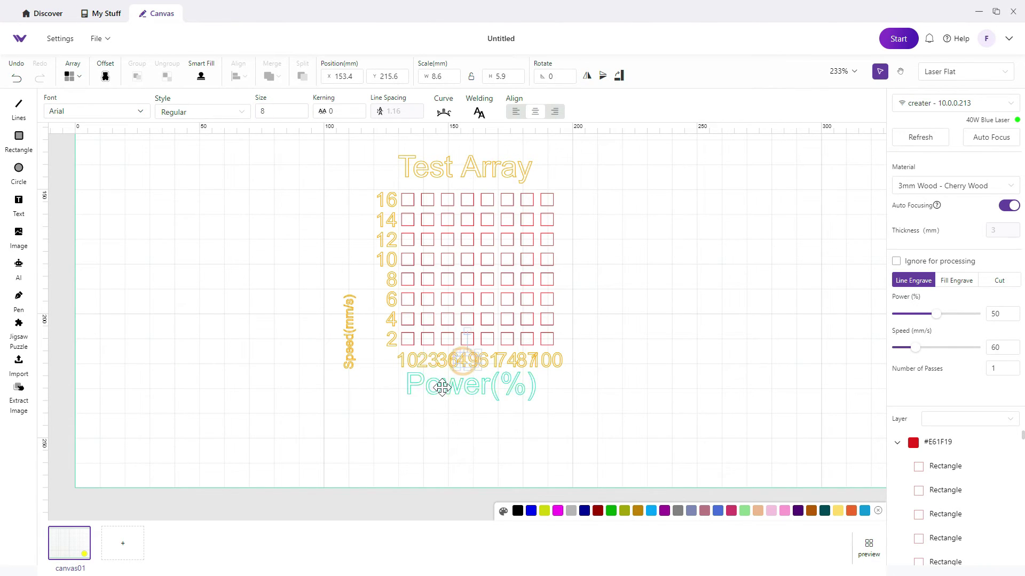
{"action": "double_click", "coordinate": [272, 111]}
{"action": "type", "text": "8"}
{"action": "key", "text": "Return"}
{"action": "double_click", "coordinate": [418, 160]}
{"action": "type", "text": "WeCreat Vision 40w Birch Ply"}
Set the font size of the speed numbers 2 to 16 to 5 and realign them beside their rows
{"action": "left_click", "coordinate": [385, 199]}
{"action": "double_click", "coordinate": [272, 111]}
{"action": "type", "text": "5"}
{"action": "key", "text": "Return"}
{"action": "left_click", "coordinate": [383, 217]}
{"action": "left_click", "coordinate": [390, 278]}
{"action": "type", "text": "5"}
{"action": "key", "text": "Return"}
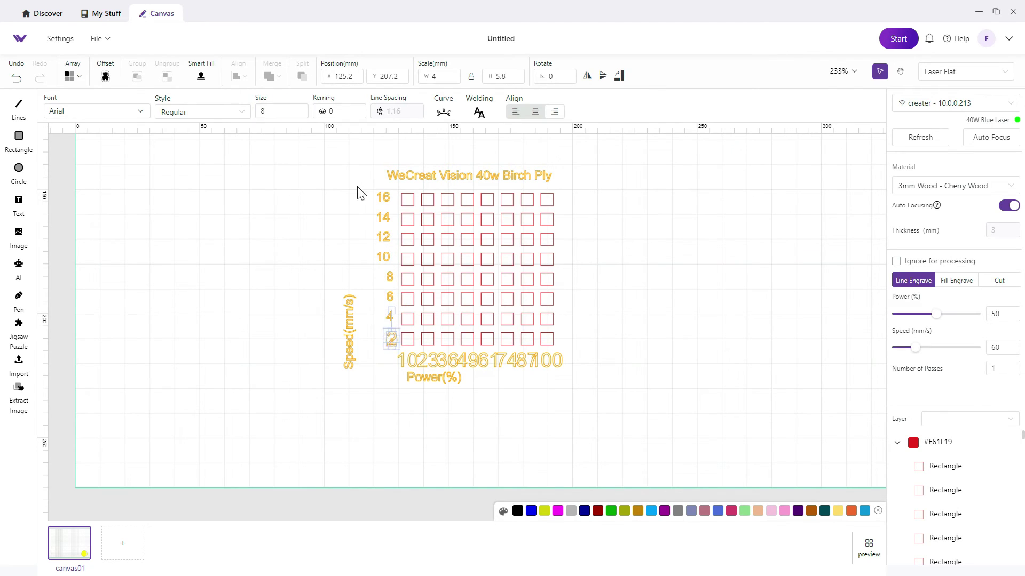
{"action": "left_click_drag", "start_coordinate": [368, 165], "coordinate": [399, 348]}
Set the font size of the power numbers 10 to 100 under the columns to 4
{"action": "left_click", "coordinate": [403, 361]}
{"action": "type", "text": "4"}
{"action": "left_click", "coordinate": [442, 361]}
{"action": "type", "text": "4"}
{"action": "left_click", "coordinate": [502, 360]}
{"action": "type", "text": "4"}
{"action": "left_click", "coordinate": [540, 359]}
{"action": "type", "text": "4"}
Align the power numbers in one line and place each beneath its column of squares
{"action": "scroll", "coordinate": [542, 355], "scroll_direction": "up", "scroll_amount": 3, "text": "ctrl"}
{"action": "left_click_drag", "start_coordinate": [593, 374], "coordinate": [356, 355]}
{"action": "left_click", "coordinate": [235, 76]}
{"action": "left_click", "coordinate": [274, 201]}
{"action": "left_click", "coordinate": [518, 355]}
{"action": "left_click", "coordinate": [453, 355]}
Centre the Power(%) label under the power numbers and move the Speed(mm/s) label close to the speed numbers
{"action": "left_click", "coordinate": [478, 396]}
{"action": "left_click_drag", "start_coordinate": [235, 302], "coordinate": [275, 217]}
{"action": "left_click", "coordinate": [678, 361]}
{"action": "scroll", "coordinate": [677, 361], "scroll_direction": "down", "scroll_amount": 2, "text": "ctrl"}
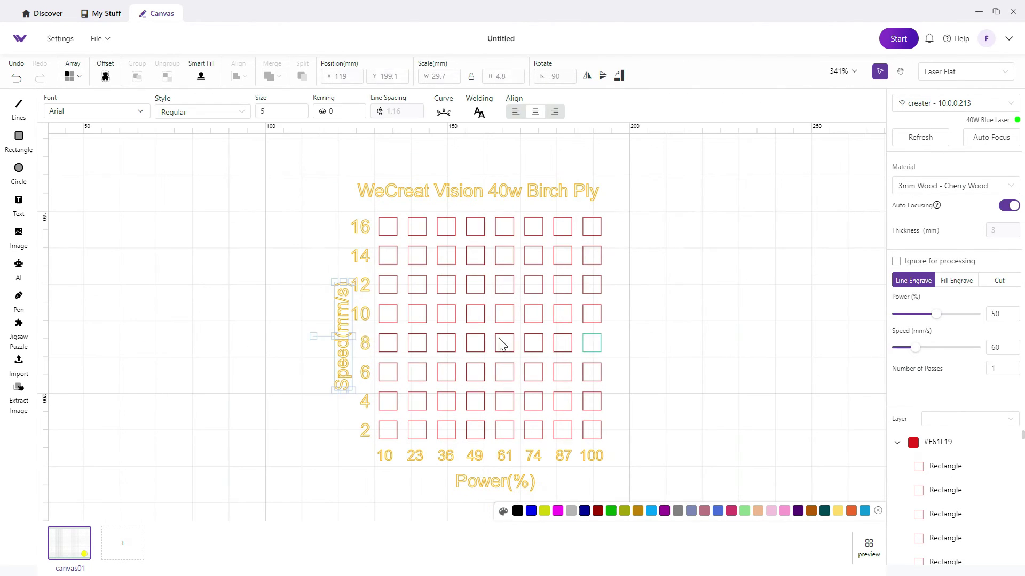
Draw a rectangular border around the whole test card and set its size to 90 x 90 mm
{"action": "left_click", "coordinate": [19, 142]}
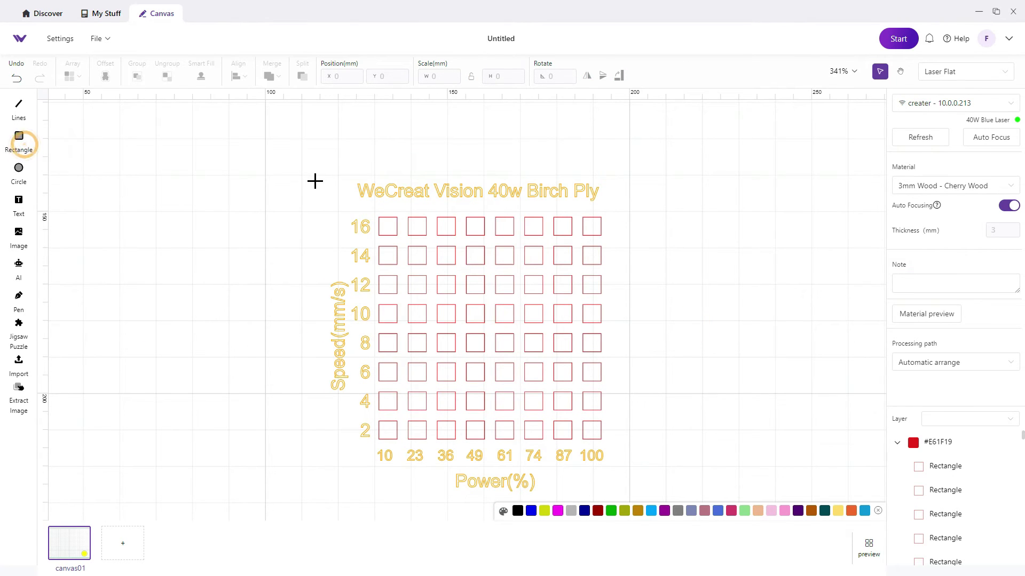
{"action": "left_click_drag", "start_coordinate": [305, 172], "coordinate": [634, 491]}
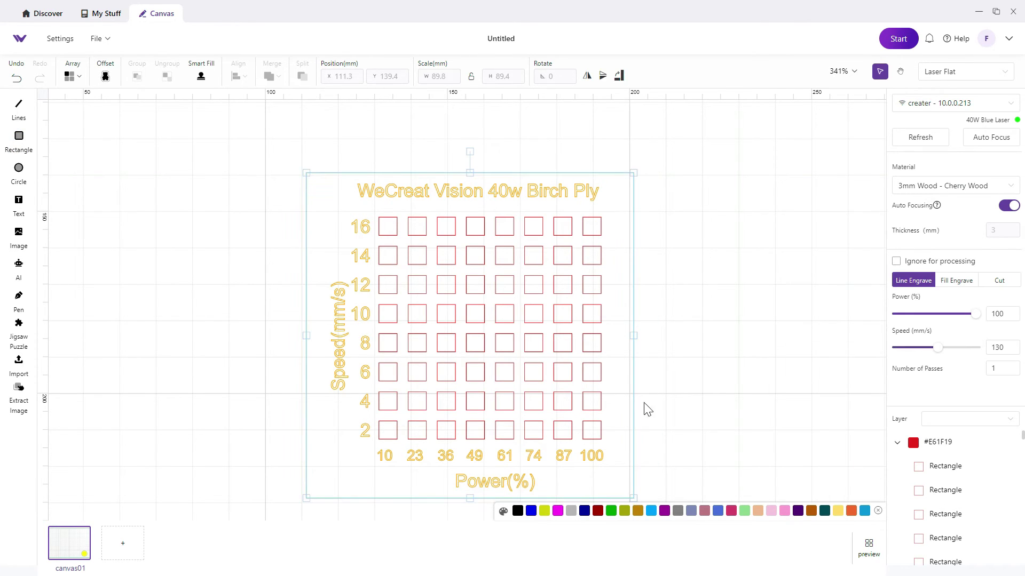
{"action": "left_click", "coordinate": [439, 76]}
{"action": "type", "text": "90"}
{"action": "key", "text": "Tab"}
{"action": "type", "text": "90"}
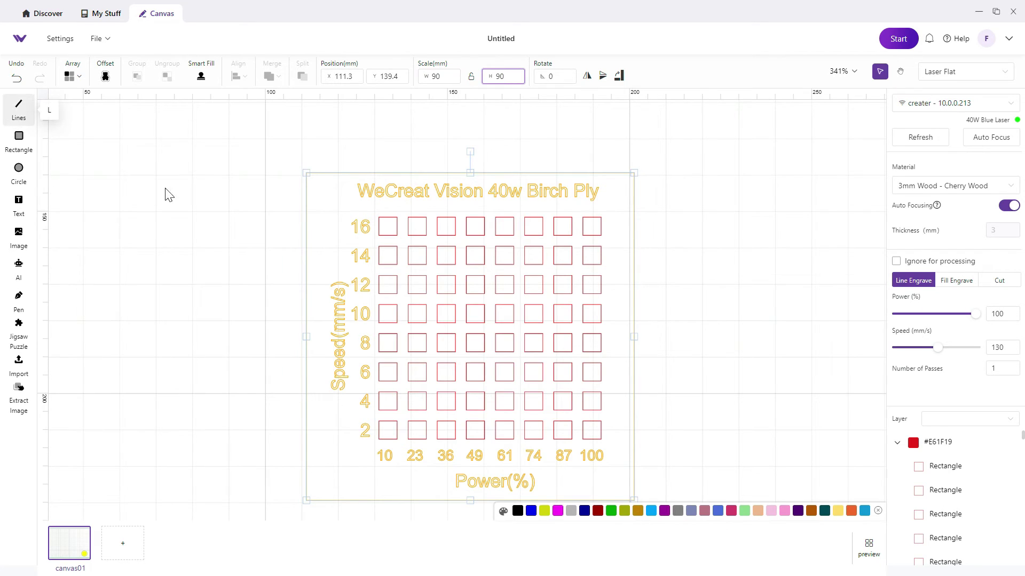
Change the border rectangle to Cut with a speed of 12 mm/s
{"action": "left_click", "coordinate": [999, 281]}
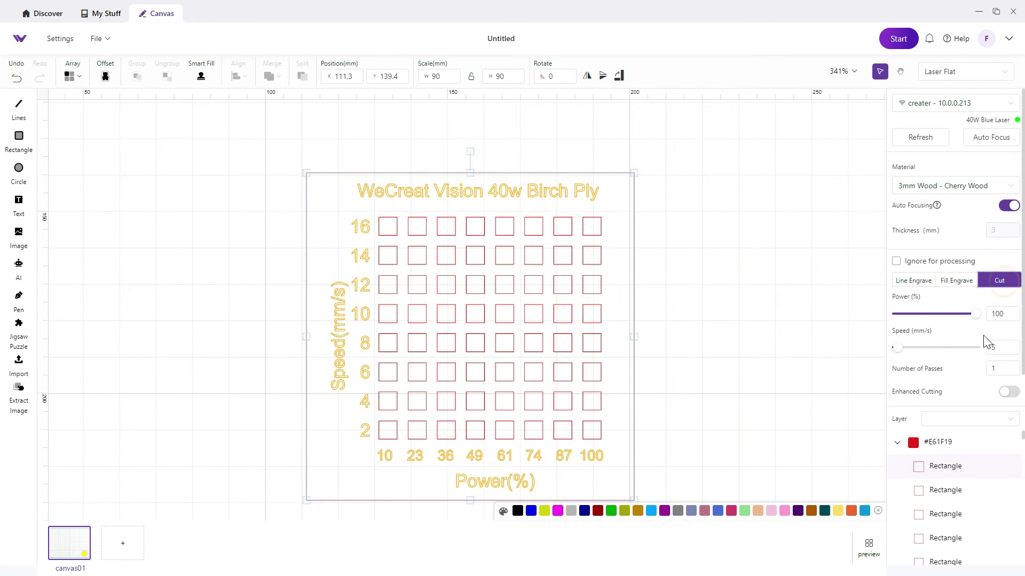
{"action": "double_click", "coordinate": [1005, 348]}
{"action": "type", "text": "23"}
{"action": "double_click", "coordinate": [1005, 348]}
{"action": "type", "text": "12"}
{"action": "left_click", "coordinate": [763, 293]}
Reposition the border around the grid and labels at X 112.4, Y 139.3 mm
{"action": "left_click_drag", "start_coordinate": [591, 172], "coordinate": [587, 171]}
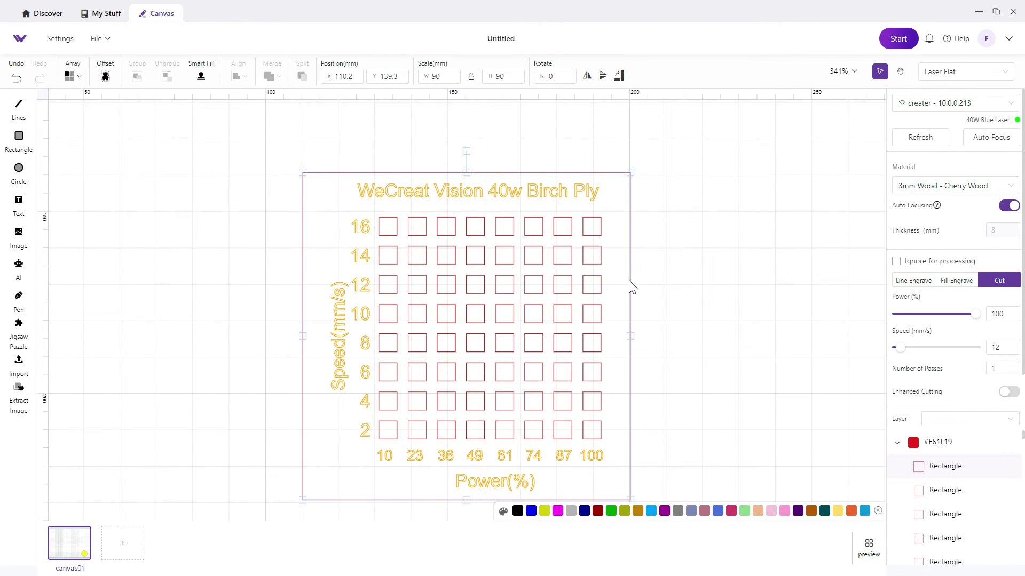
{"action": "mouse_move", "coordinate": [629, 286]}
{"action": "left_mouse_down"}
{"action": "mouse_move", "coordinate": [634, 277]}
{"action": "mouse_move", "coordinate": [645, 299]}
{"action": "mouse_move", "coordinate": [634, 283]}
{"action": "left_mouse_up"}
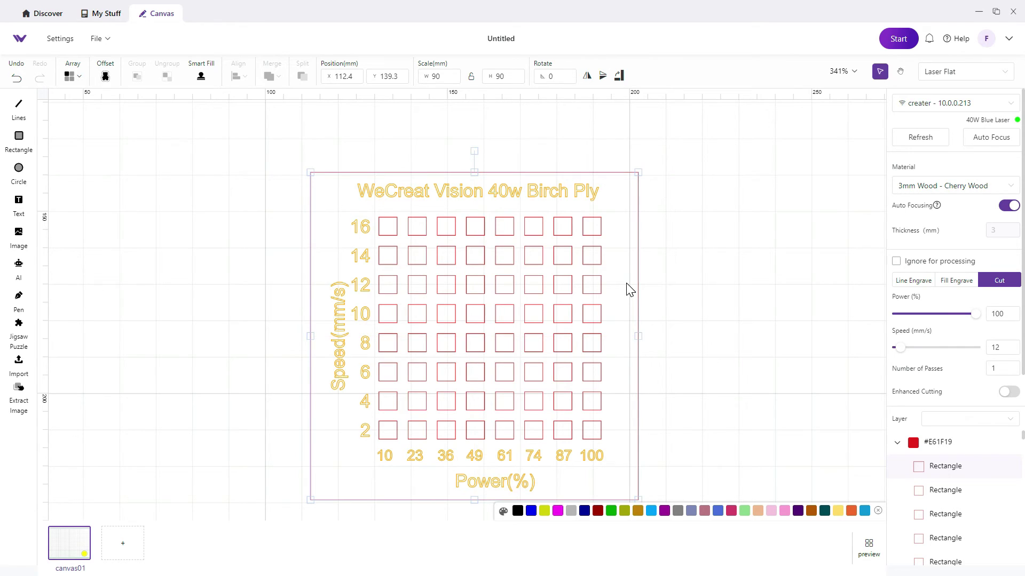
{"action": "left_click", "coordinate": [730, 262]}
{"action": "scroll", "coordinate": [739, 279], "scroll_direction": "down", "scroll_amount": 4}
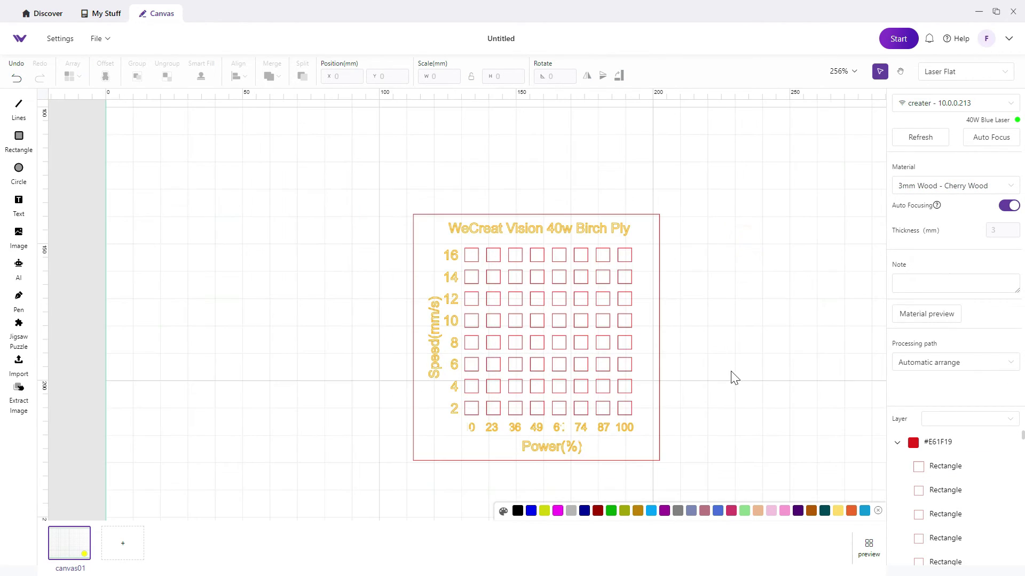
{"action": "scroll", "coordinate": [741, 432], "scroll_direction": "up", "scroll_amount": 3}
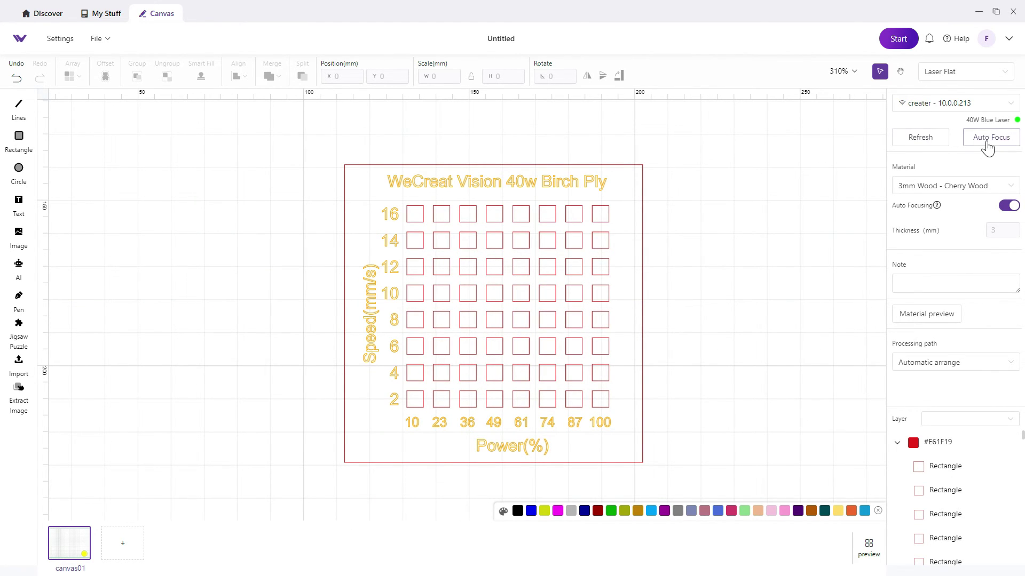
Refresh the camera image of the laser bed and run Auto Focus on the plywood
{"action": "left_click", "coordinate": [921, 137]}
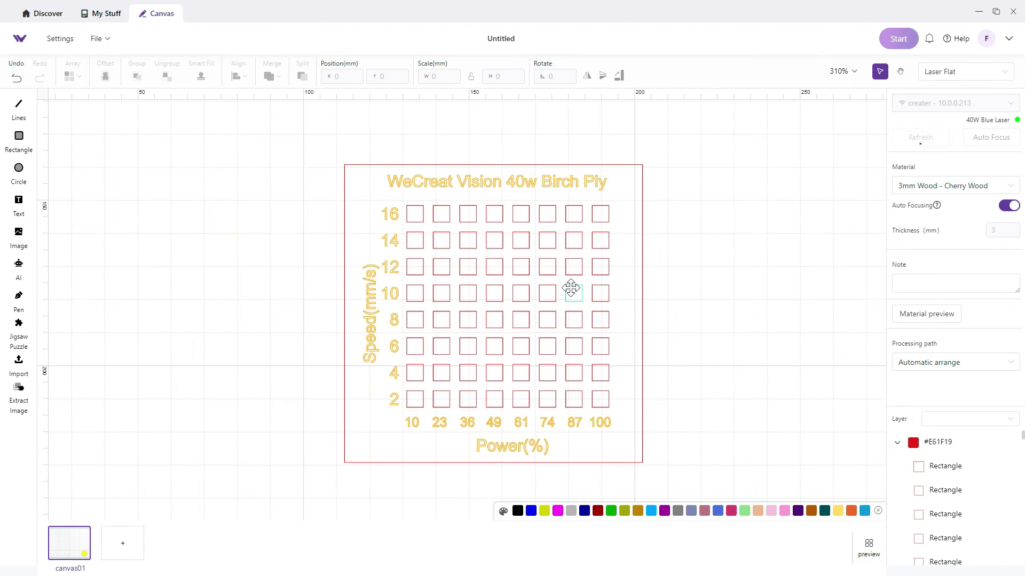
{"action": "scroll", "coordinate": [571, 289], "scroll_direction": "down", "scroll_amount": 3}
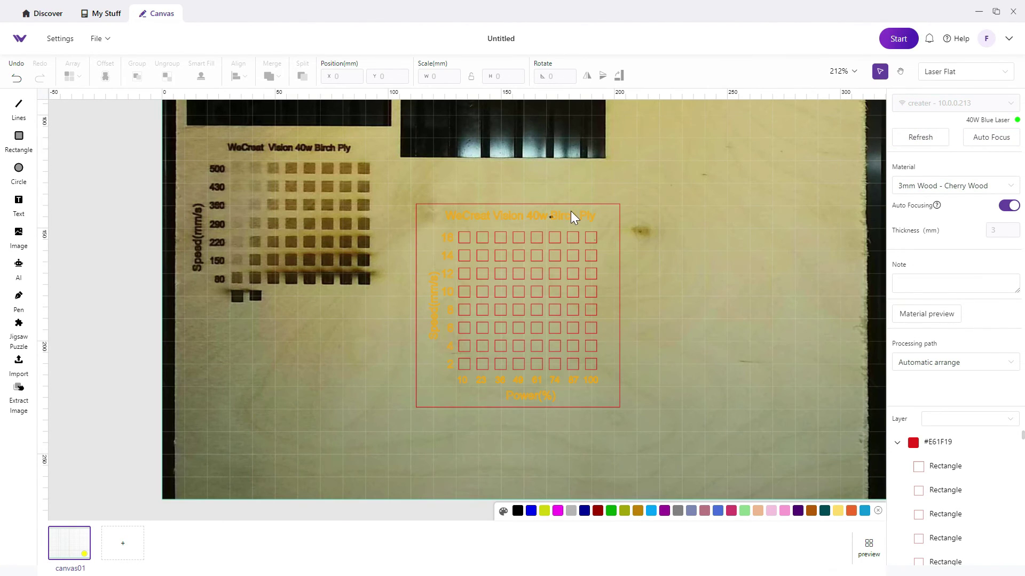
{"action": "left_click", "coordinate": [991, 138]}
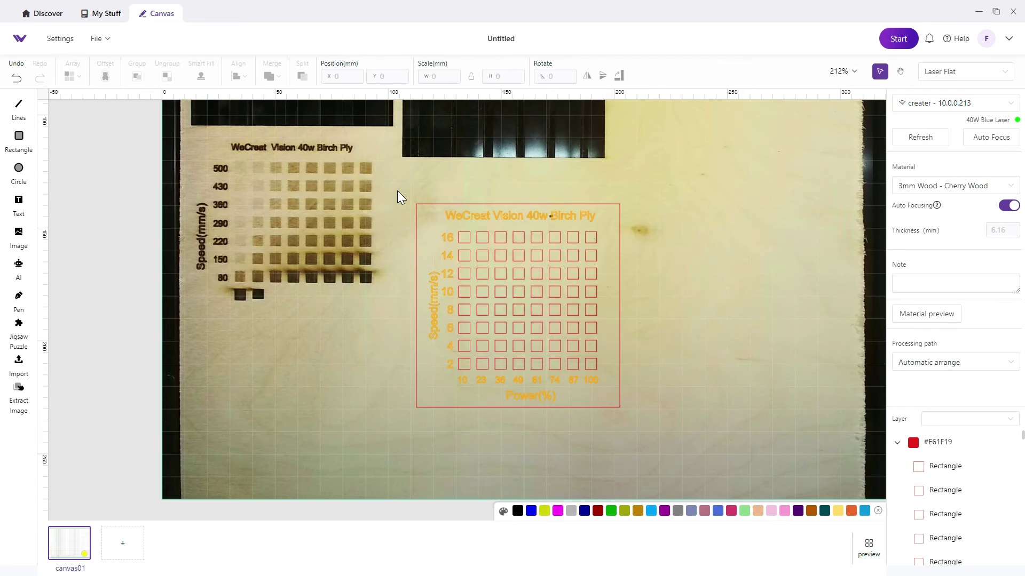
Select the whole cut test card with its border and move it to X 102.9, Y 122 mm on the plywood
{"action": "left_click_drag", "start_coordinate": [397, 191], "coordinate": [586, 307]}
{"action": "left_click", "coordinate": [540, 297]}
{"action": "left_click", "coordinate": [534, 284]}
{"action": "left_click_drag", "start_coordinate": [404, 188], "coordinate": [587, 366]}
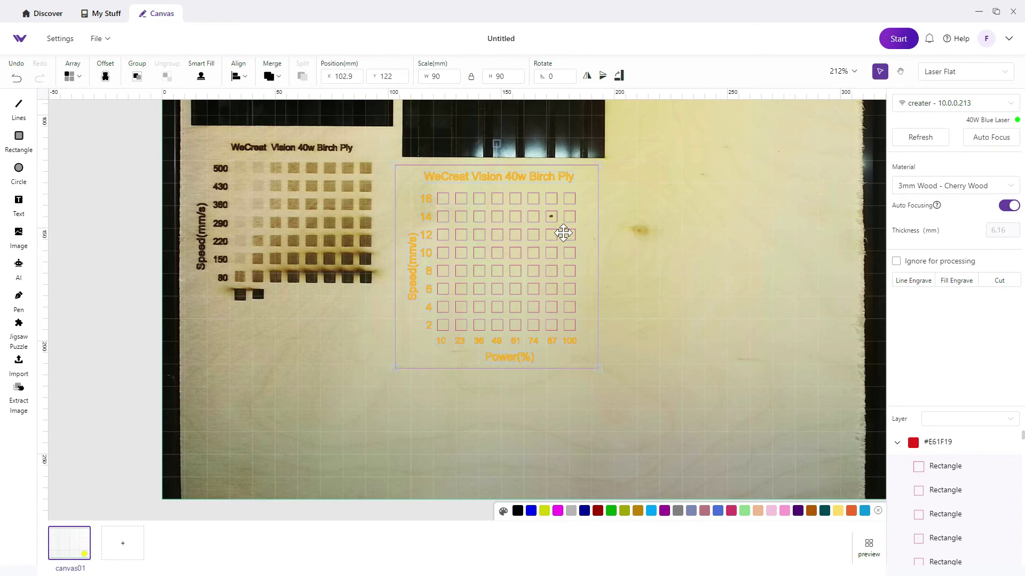
{"action": "scroll", "coordinate": [553, 219], "scroll_direction": "up", "scroll_amount": 3}
{"action": "scroll", "coordinate": [553, 219], "scroll_direction": "up", "scroll_amount": 2}
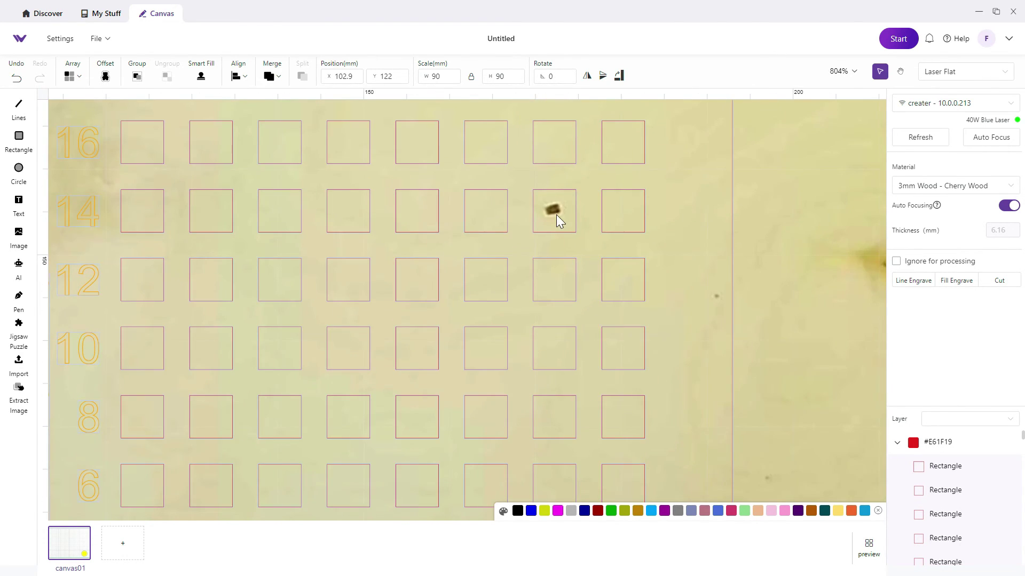
{"action": "scroll", "coordinate": [555, 218], "scroll_direction": "down", "scroll_amount": 4}
{"action": "left_click", "coordinate": [665, 322]}
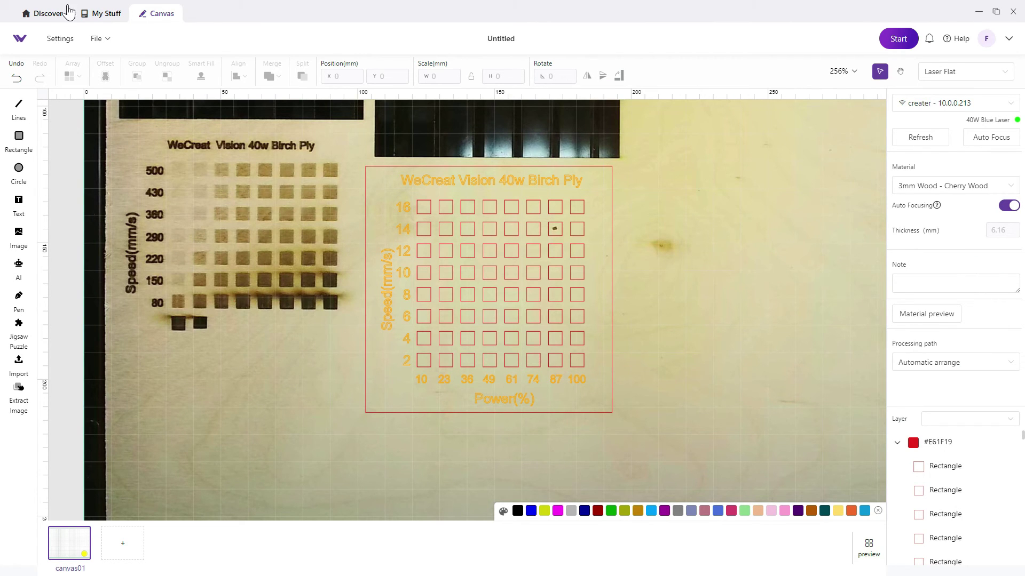
Start processing the cut test card and send the job to the laser
{"action": "left_click", "coordinate": [905, 38]}
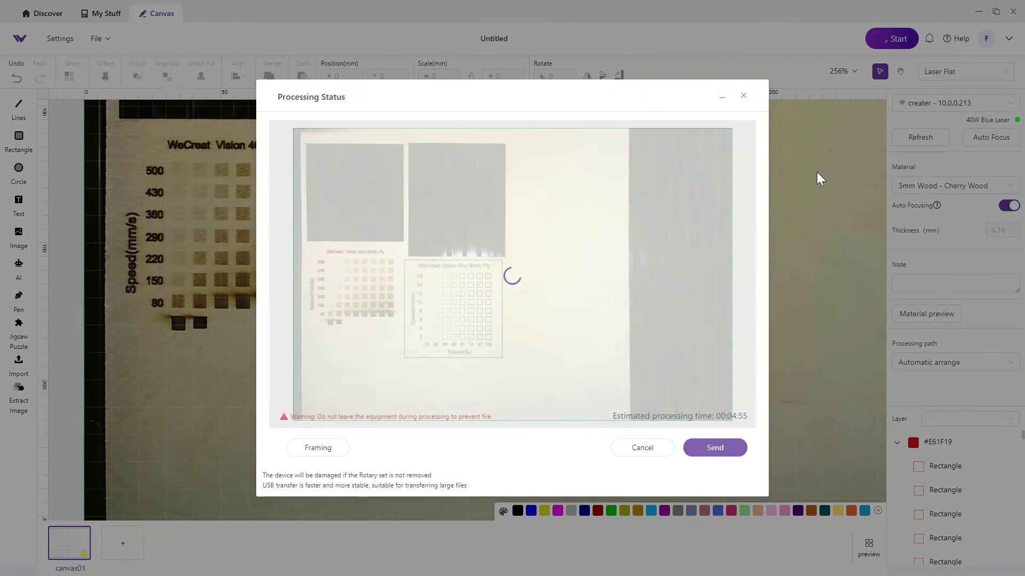
{"action": "left_click", "coordinate": [713, 451]}
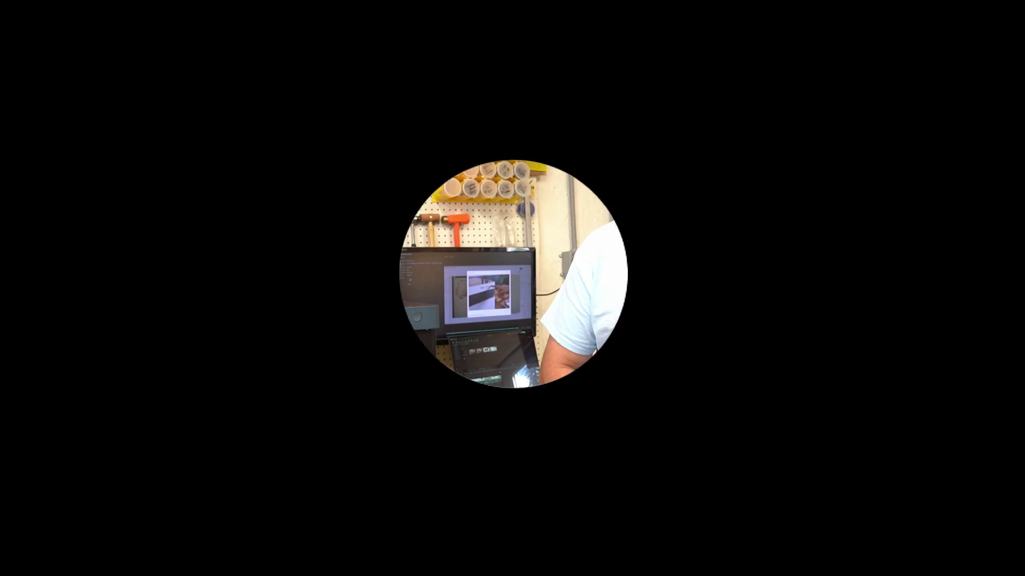